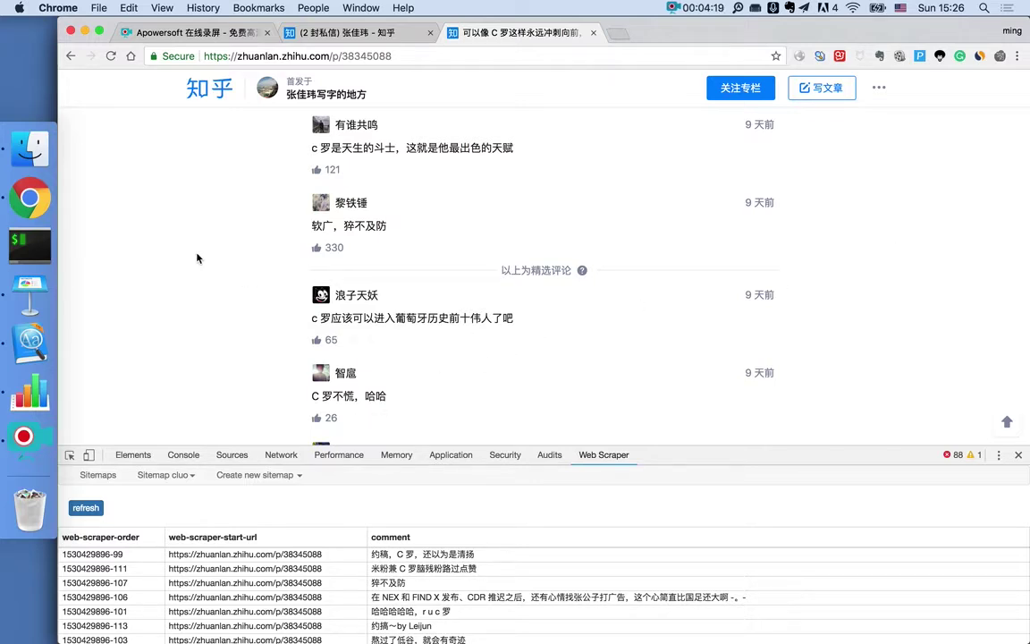
Look over the reader comments on the Zhihu article, and close the article's browser tab.
{"action": "scroll", "coordinate": [197, 258], "scroll_direction": "down", "scroll_amount": 1}
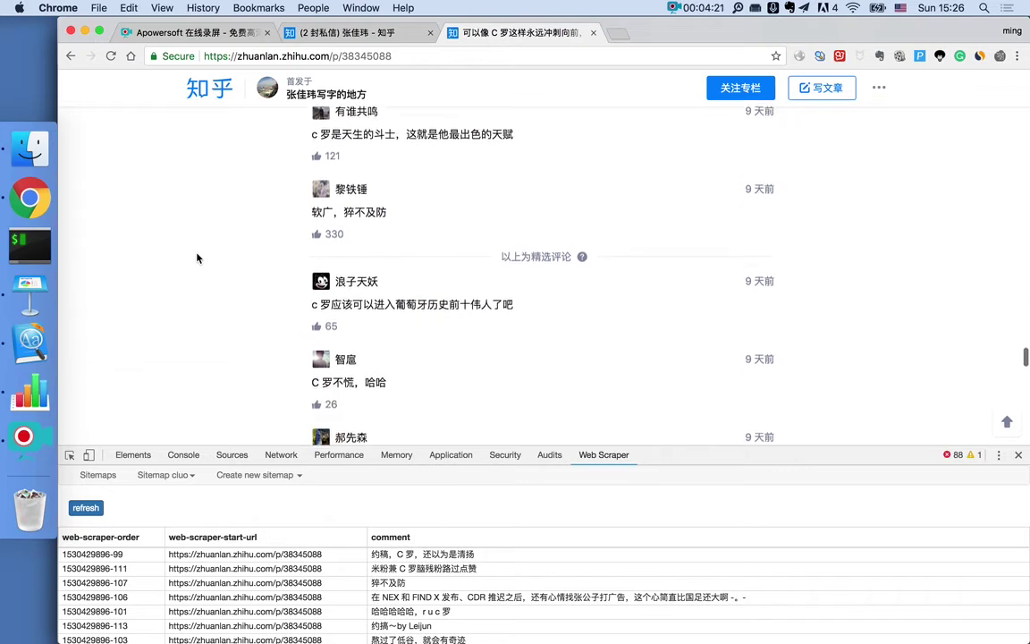
{"action": "scroll", "coordinate": [197, 258], "scroll_direction": "down", "scroll_amount": 1}
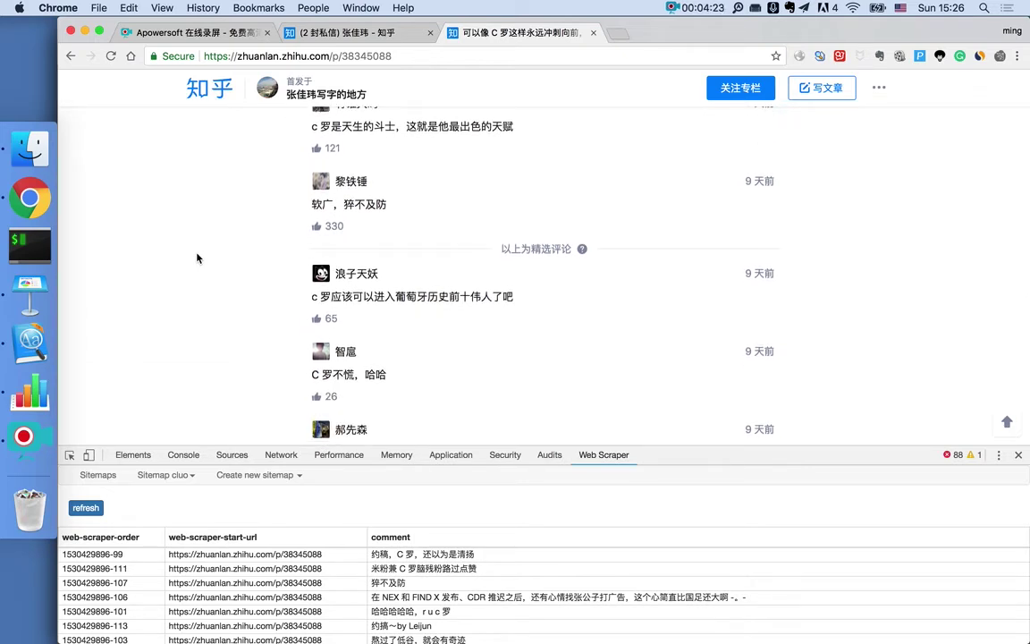
{"action": "scroll", "coordinate": [197, 259], "scroll_direction": "down", "scroll_amount": 3}
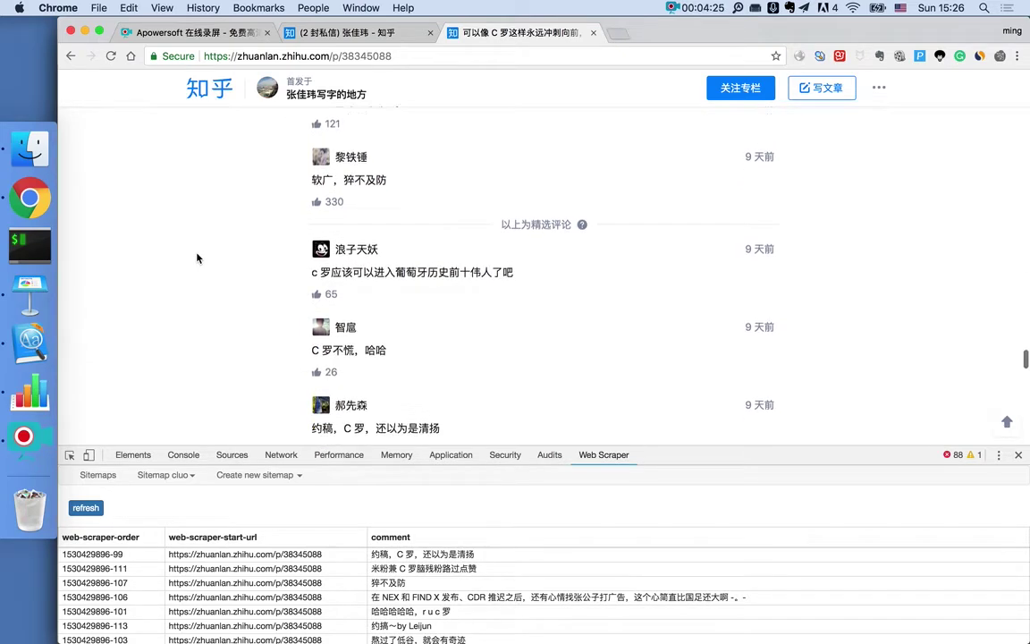
{"action": "scroll", "coordinate": [197, 258], "scroll_direction": "up", "scroll_amount": 5}
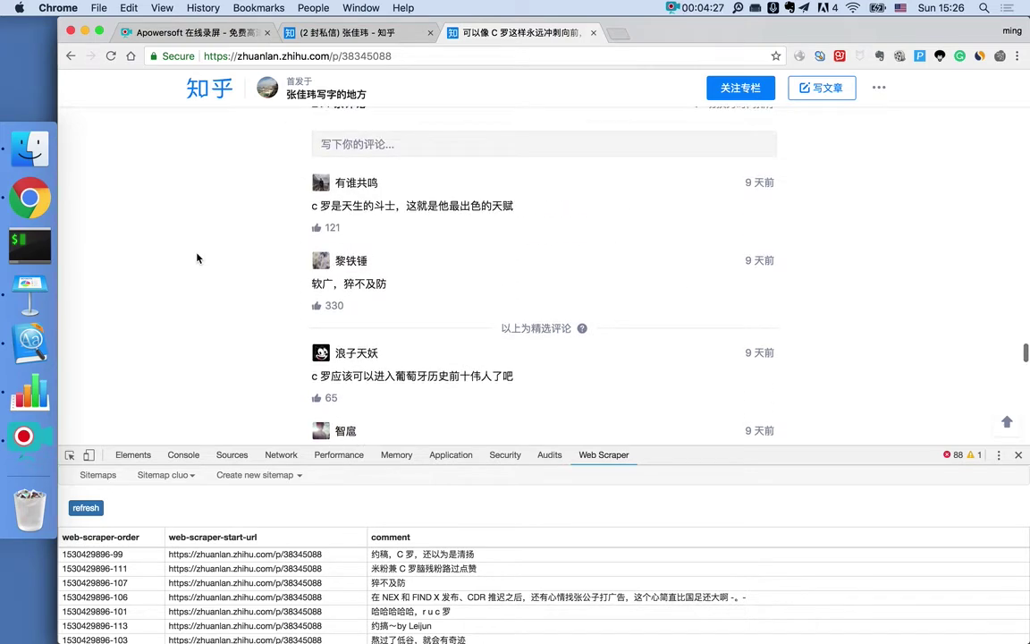
{"action": "scroll", "coordinate": [196, 258], "scroll_direction": "up", "scroll_amount": 4}
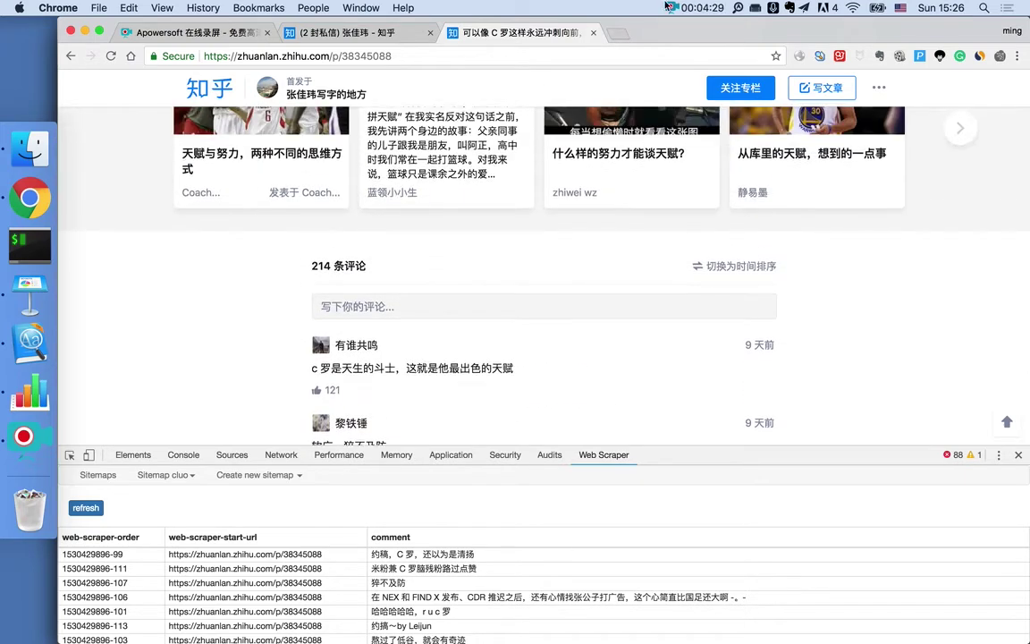
{"action": "left_click", "coordinate": [593, 34]}
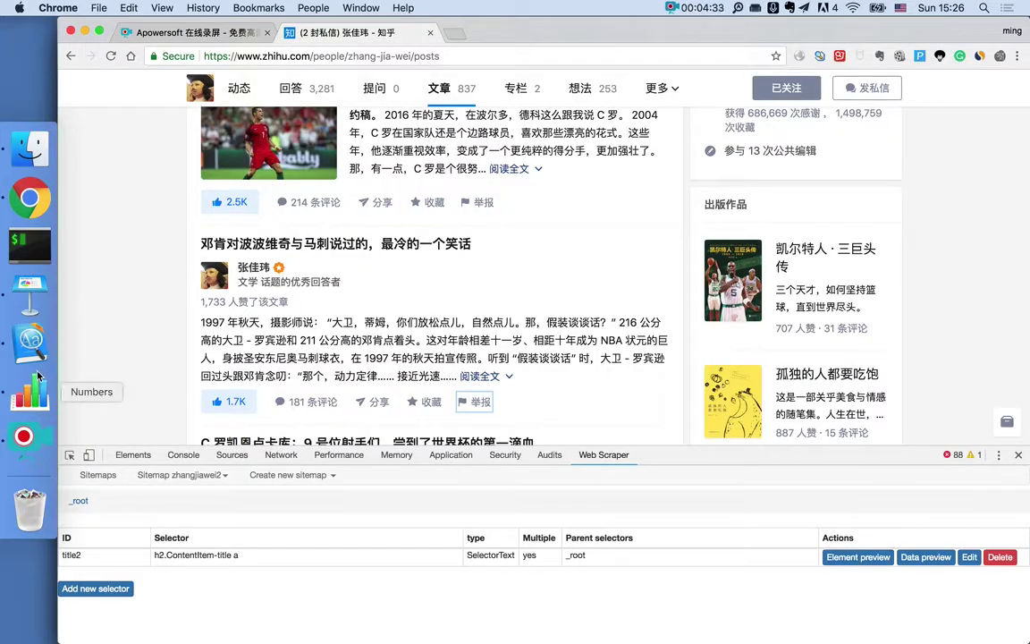
Switch to Keynote and go through the web scraper outline slide to the selector options slide.
{"action": "left_click", "coordinate": [26, 292]}
{"action": "left_click", "coordinate": [263, 136]}
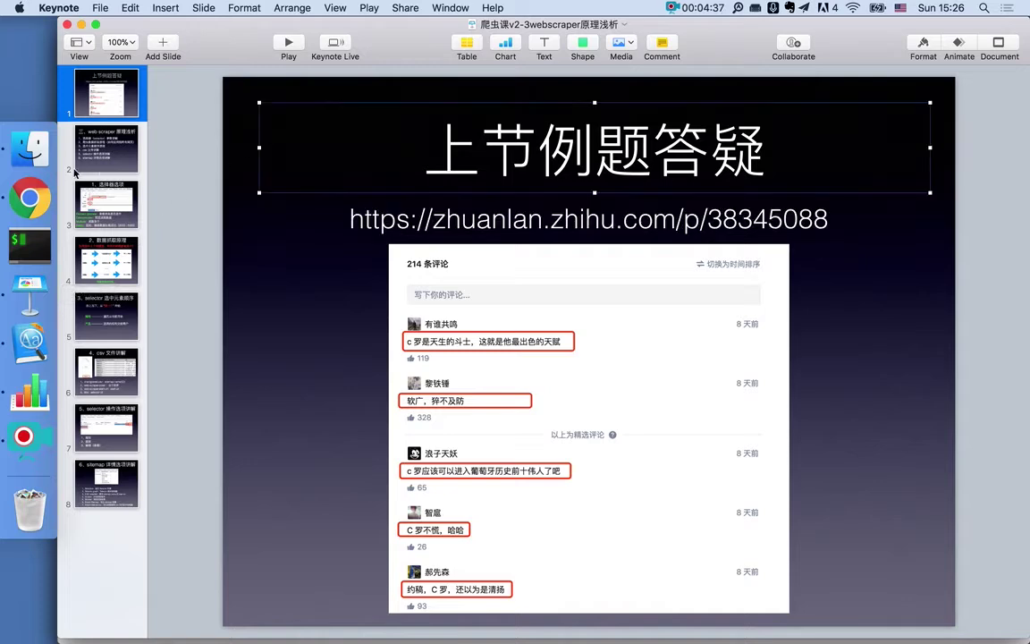
{"action": "left_click", "coordinate": [97, 162]}
{"action": "left_click", "coordinate": [331, 230]}
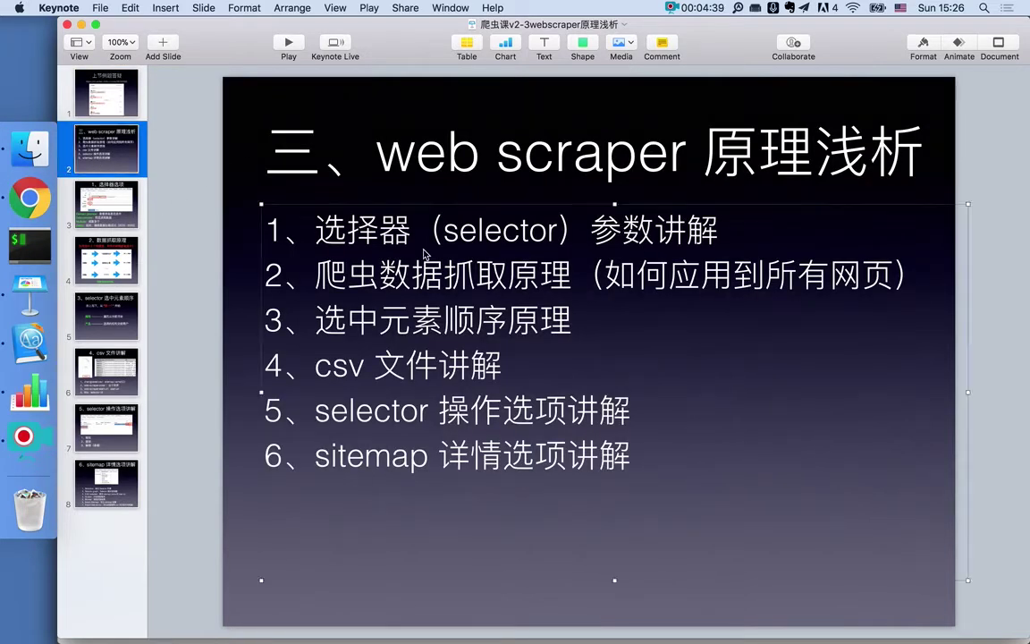
{"action": "left_click", "coordinate": [236, 376]}
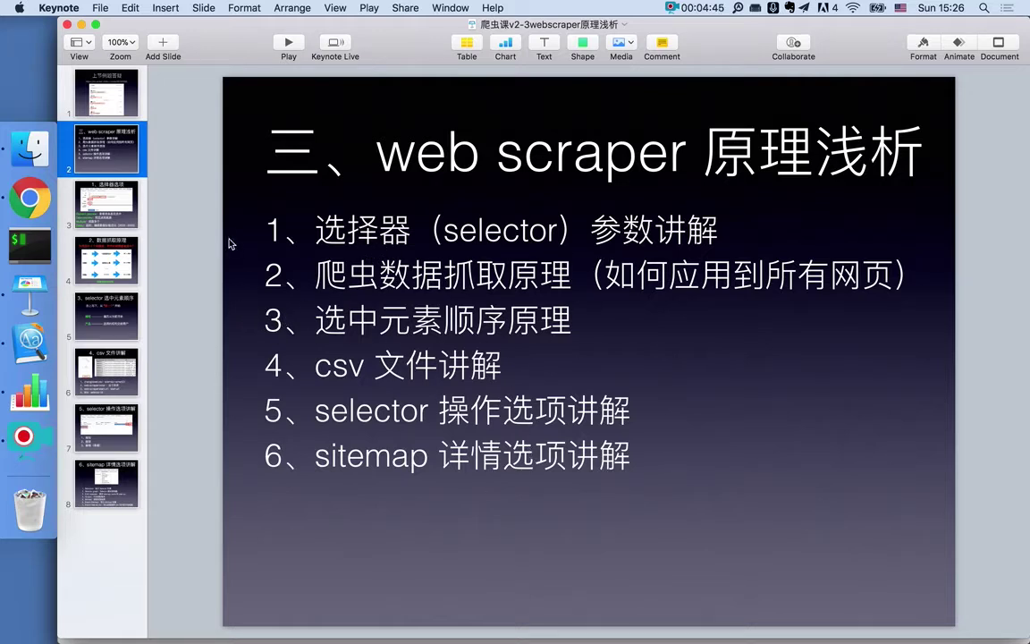
{"action": "left_click", "coordinate": [119, 217]}
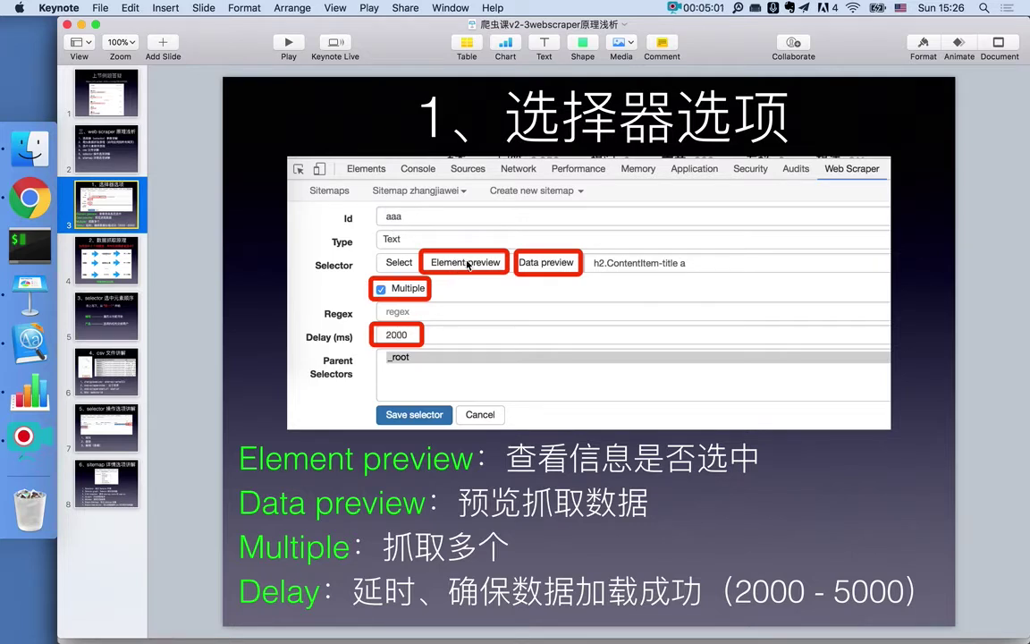
Switch to Chrome, open the title2 selector of the zhangjiawei2 sitemap for editing, and enlarge the developer tools area to show the whole form.
{"action": "key", "text": "super+Tab"}
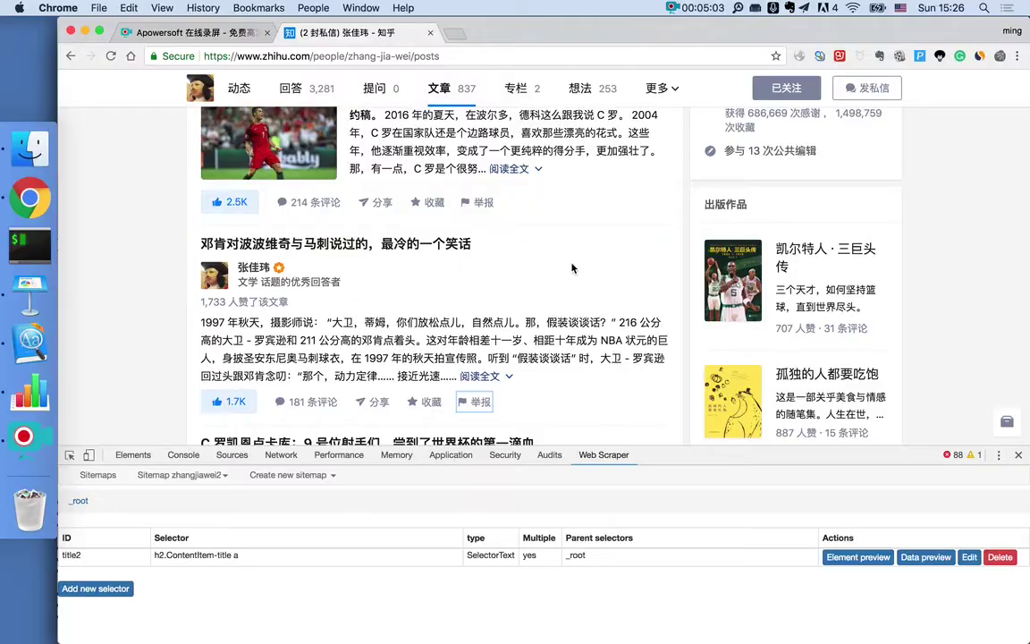
{"action": "left_click", "coordinate": [98, 475]}
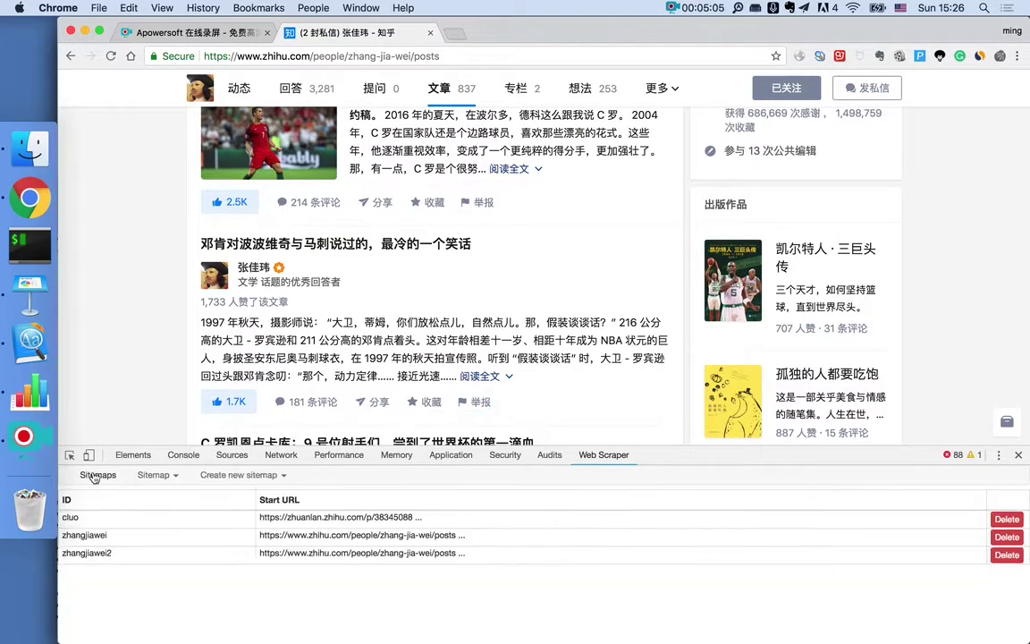
{"action": "left_click", "coordinate": [116, 553]}
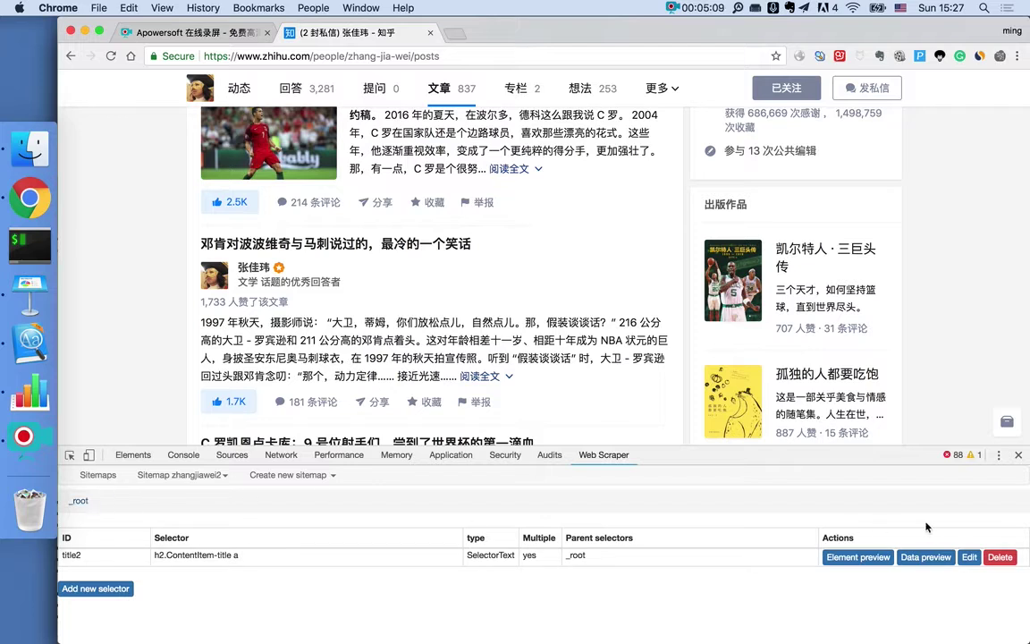
{"action": "left_click", "coordinate": [970, 557]}
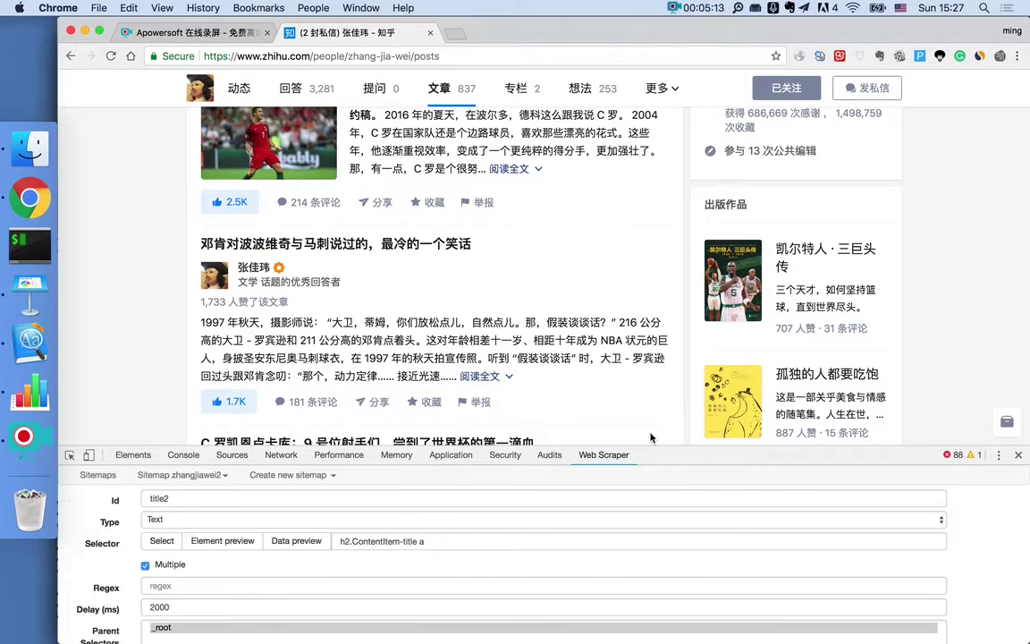
{"action": "left_click_drag", "start_coordinate": [660, 459], "coordinate": [662, 396]}
{"action": "scroll", "coordinate": [560, 272], "scroll_direction": "up", "scroll_amount": 5}
{"action": "scroll", "coordinate": [560, 272], "scroll_direction": "down", "scroll_amount": 3}
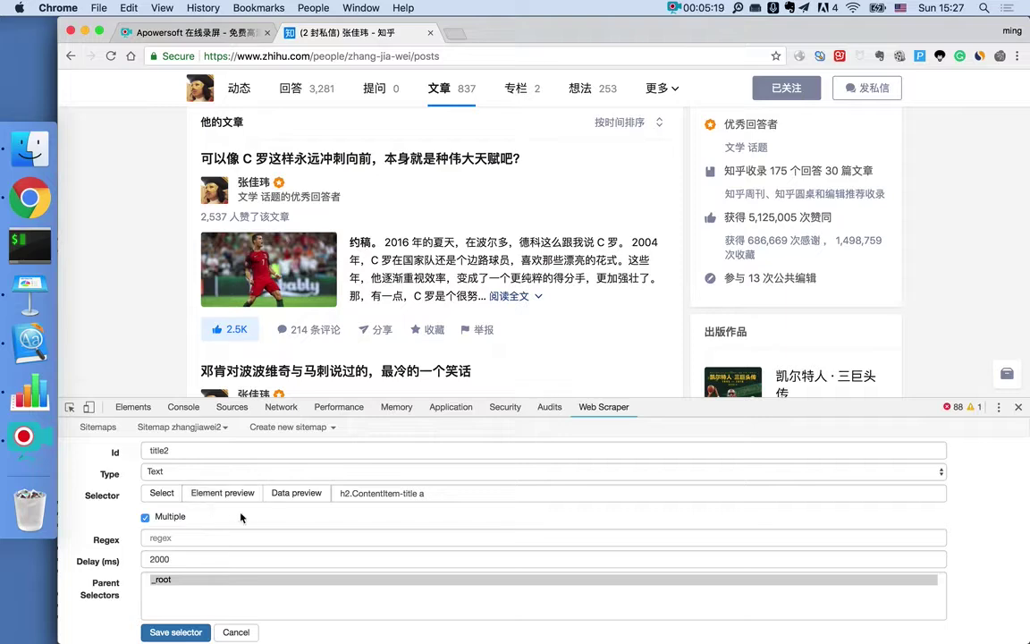
Check the Element preview explanation on the Keynote slide, and look through the article titles on the Zhihu page in Chrome.
{"action": "key", "text": "super+Tab"}
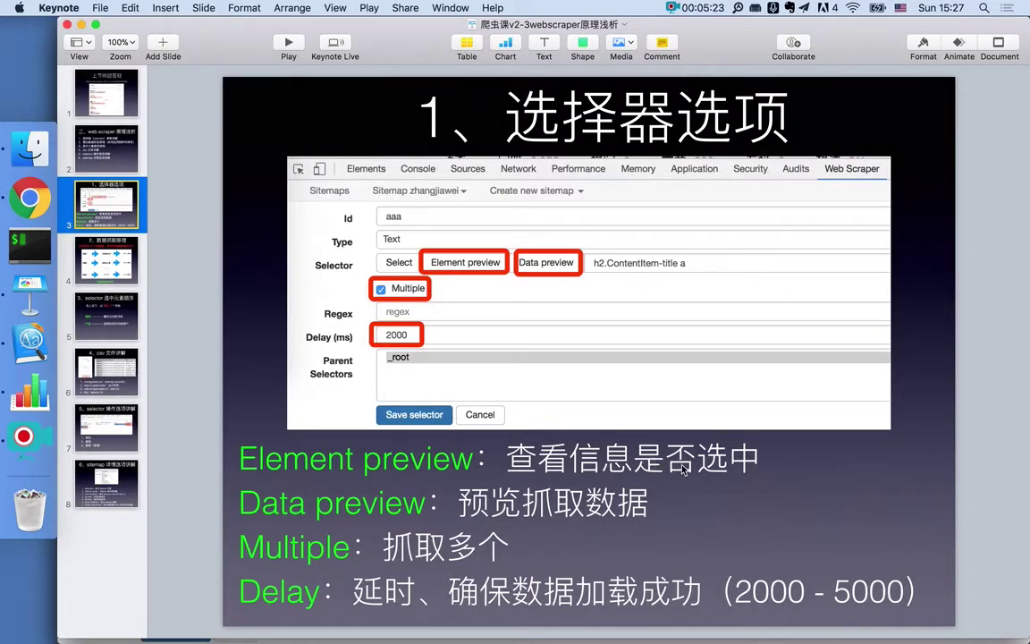
{"action": "key", "text": "super+Tab"}
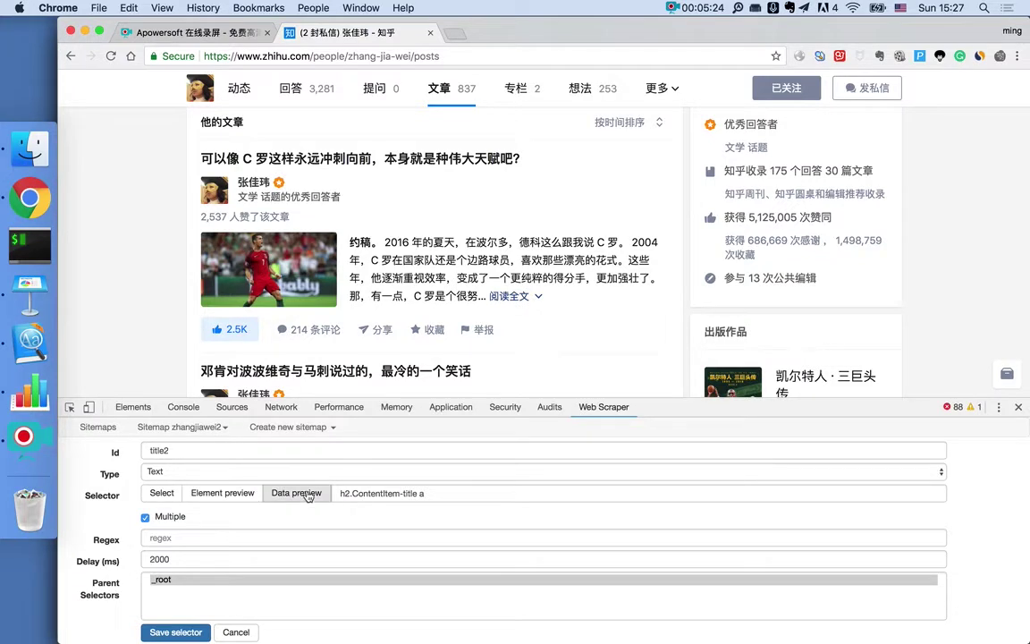
{"action": "left_click", "coordinate": [217, 496]}
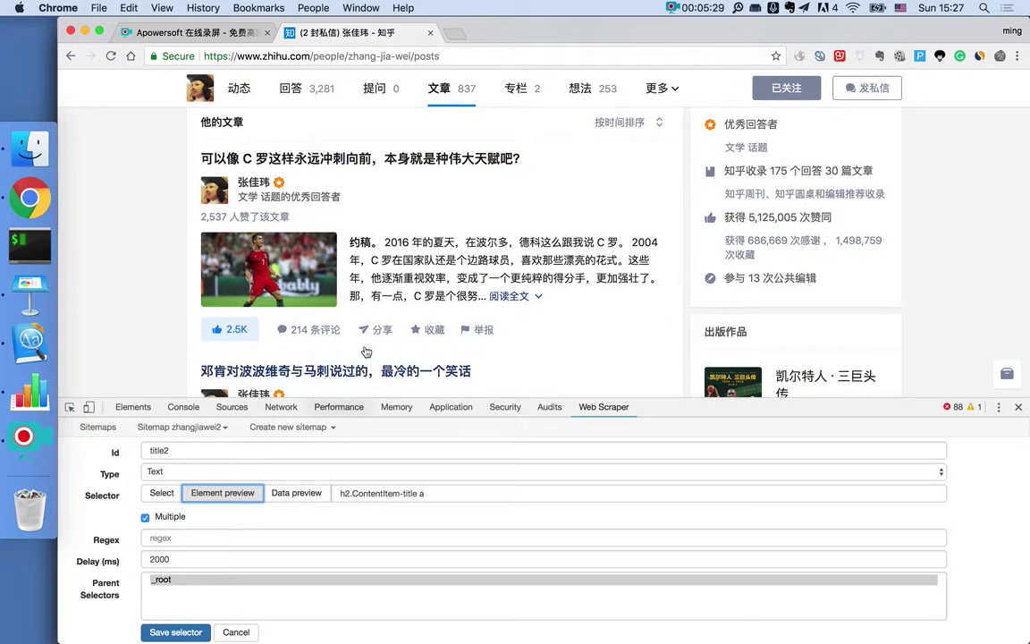
{"action": "scroll", "coordinate": [511, 225], "scroll_direction": "down", "scroll_amount": 6}
{"action": "scroll", "coordinate": [507, 232], "scroll_direction": "up", "scroll_amount": 6}
{"action": "scroll", "coordinate": [507, 233], "scroll_direction": "down", "scroll_amount": 5}
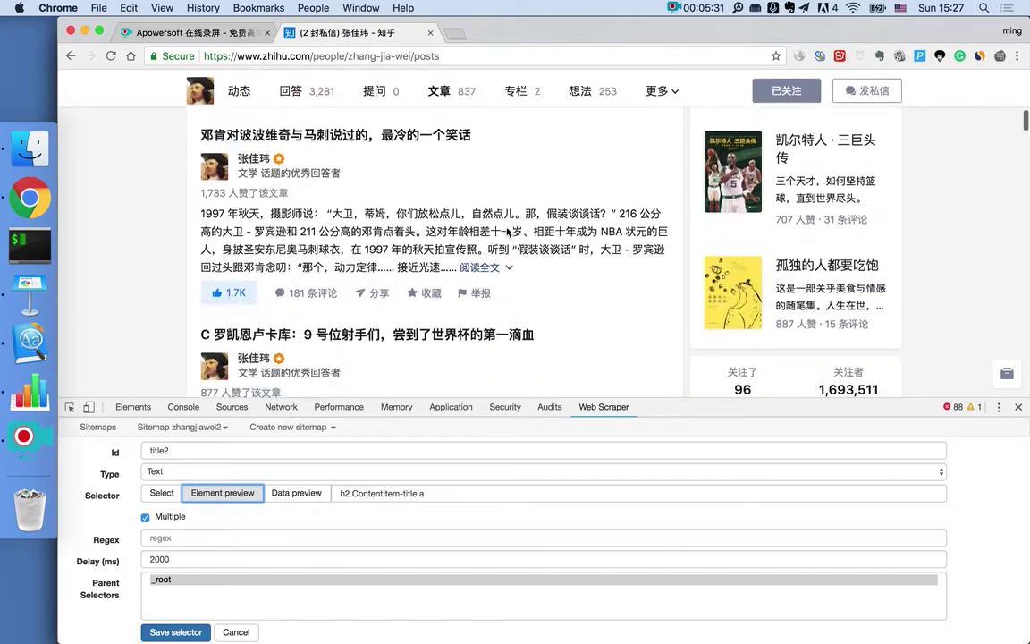
{"action": "scroll", "coordinate": [507, 233], "scroll_direction": "up", "scroll_amount": 6}
{"action": "scroll", "coordinate": [507, 233], "scroll_direction": "down", "scroll_amount": 5}
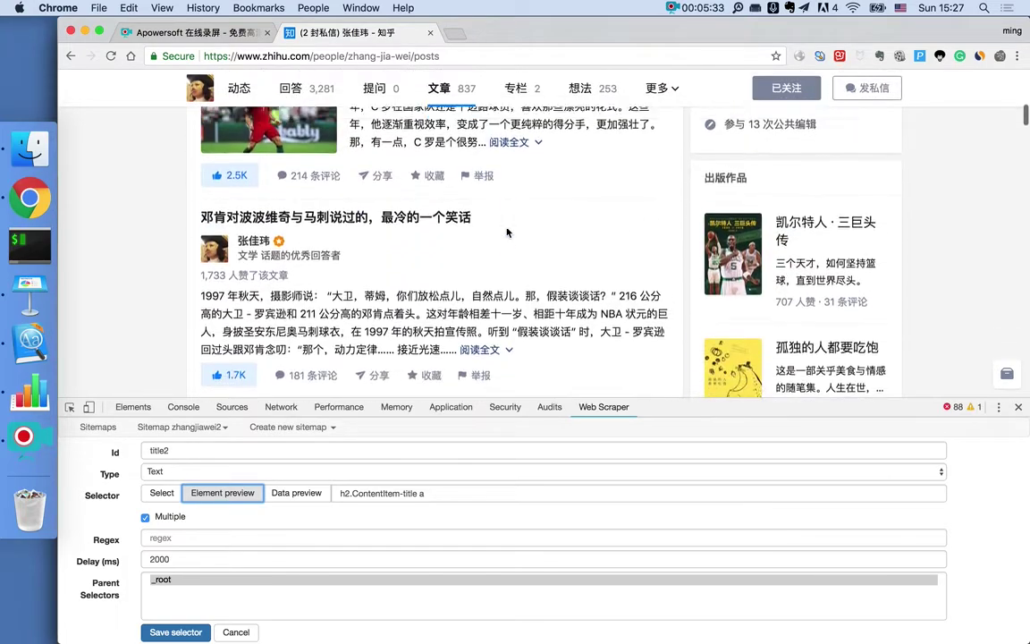
{"action": "scroll", "coordinate": [504, 230], "scroll_direction": "up", "scroll_amount": 4}
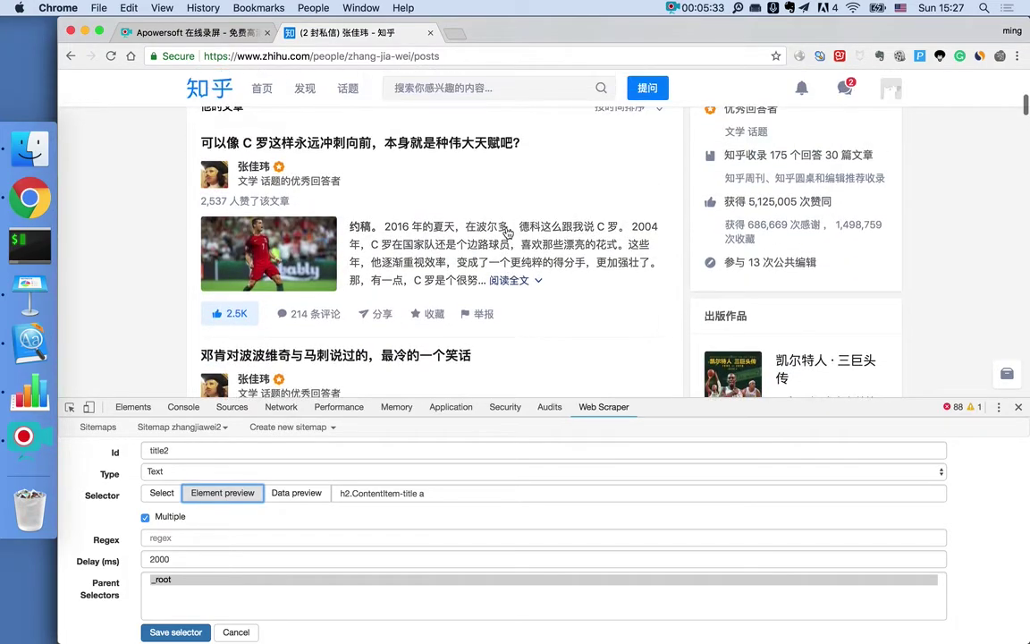
Turn on the element preview for the title2 selector and examine which article titles are highlighted down the page.
{"action": "left_click", "coordinate": [202, 498]}
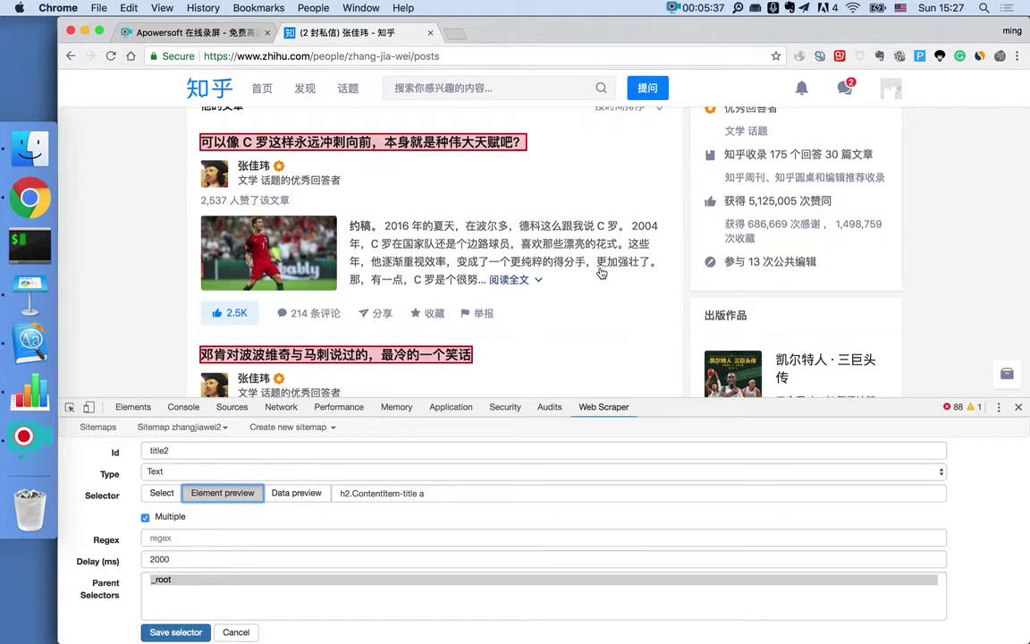
{"action": "scroll", "coordinate": [537, 268], "scroll_direction": "down", "scroll_amount": 10}
{"action": "scroll", "coordinate": [601, 273], "scroll_direction": "up", "scroll_amount": 10}
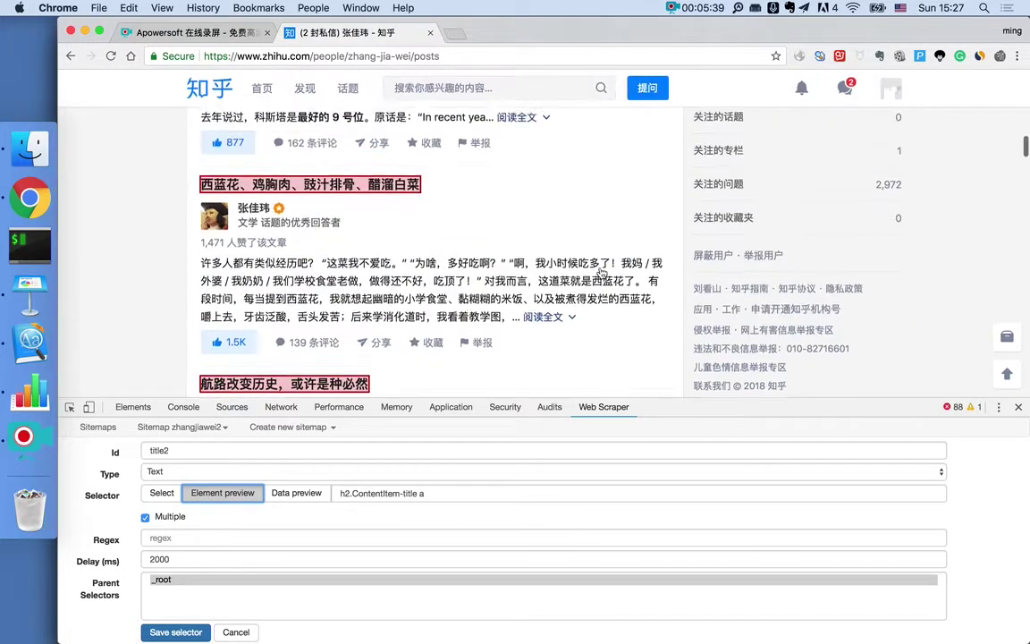
{"action": "scroll", "coordinate": [601, 273], "scroll_direction": "down", "scroll_amount": 8}
{"action": "scroll", "coordinate": [602, 273], "scroll_direction": "up", "scroll_amount": 8}
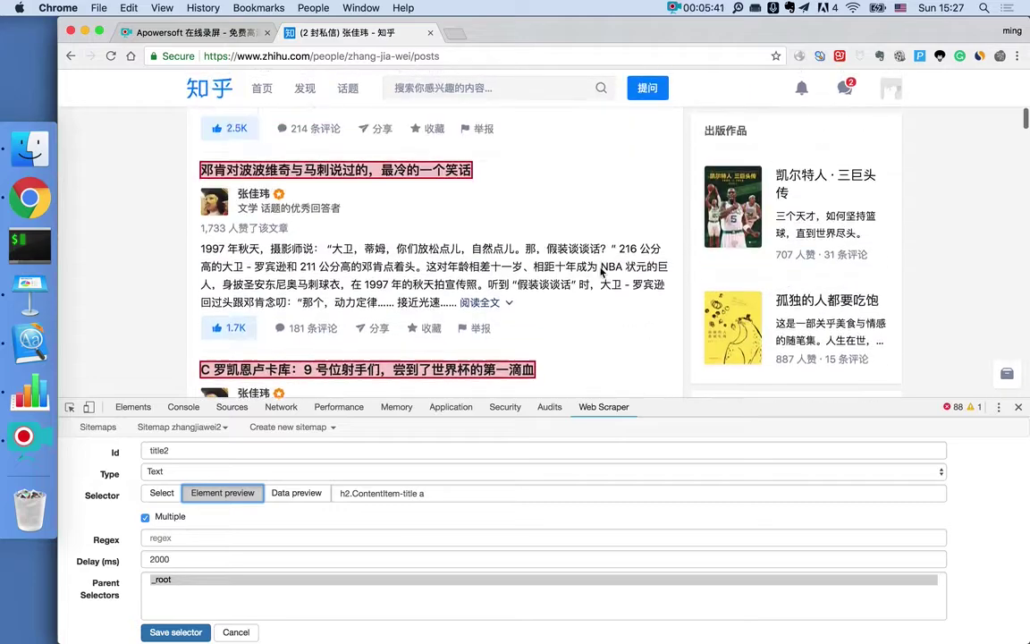
{"action": "scroll", "coordinate": [601, 271], "scroll_direction": "down", "scroll_amount": 1}
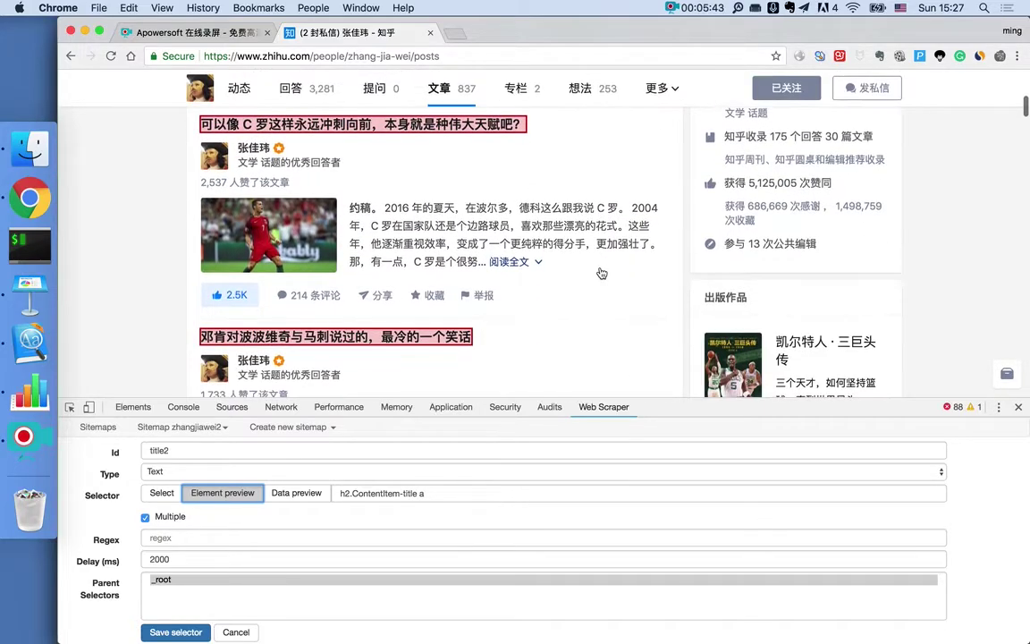
Consult the selector options slide in Keynote again, and turn off the title2 element preview in Chrome.
{"action": "key", "text": "super+Tab"}
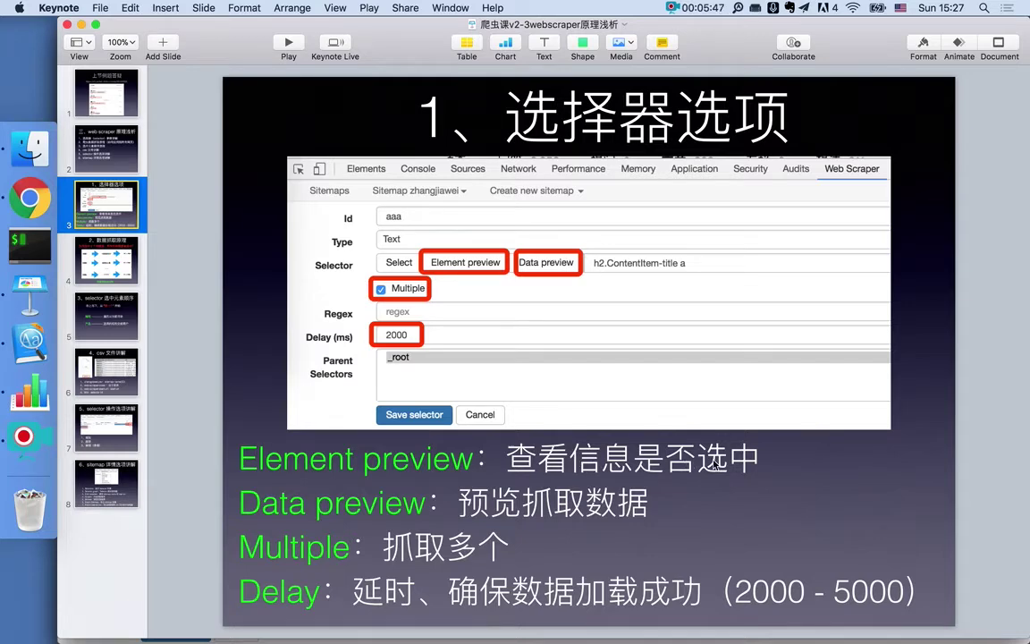
{"action": "key", "text": "super+Tab"}
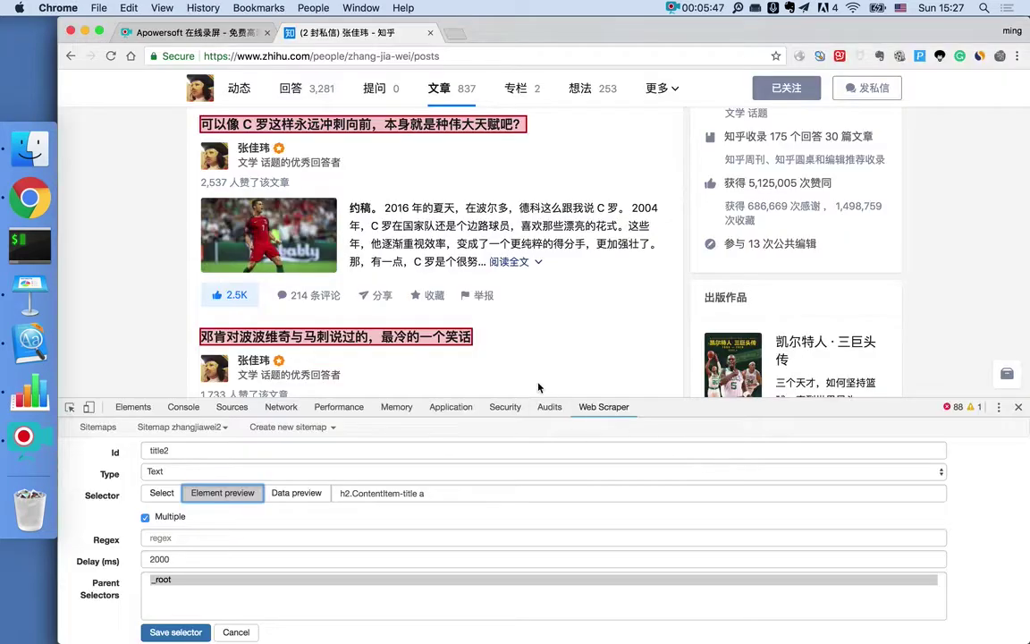
{"action": "left_click", "coordinate": [209, 495]}
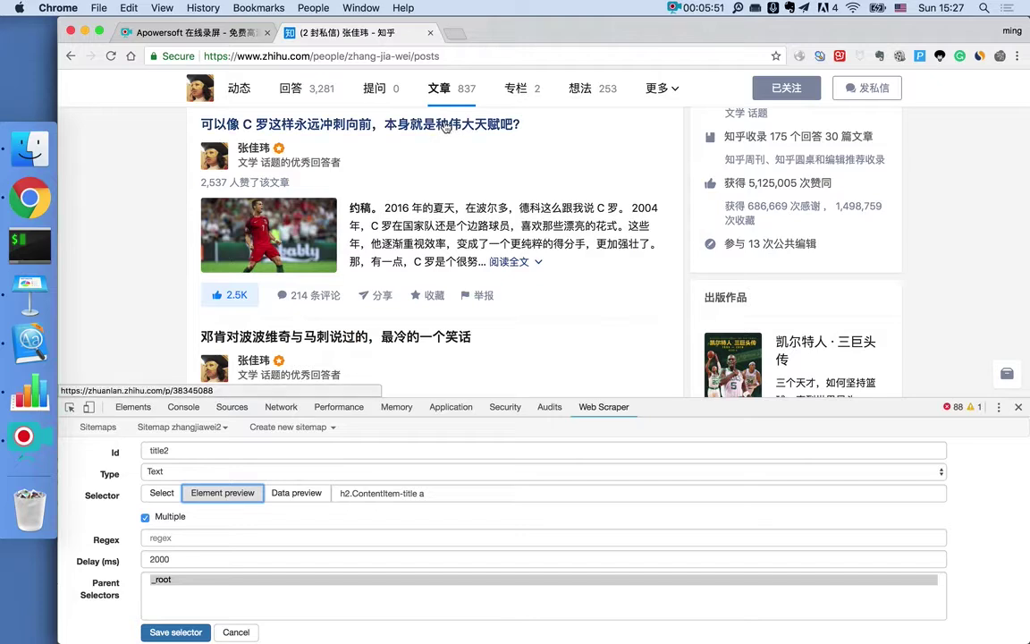
Look through the article list without highlighting, and switch back to the selector options slide in Keynote.
{"action": "scroll", "coordinate": [617, 279], "scroll_direction": "down", "scroll_amount": 5}
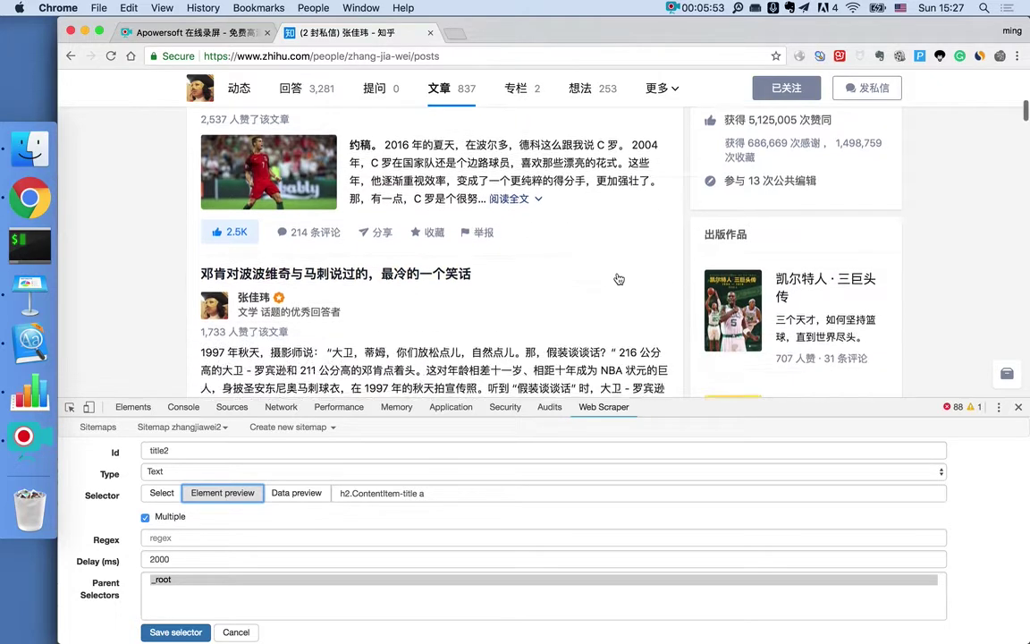
{"action": "scroll", "coordinate": [617, 278], "scroll_direction": "up", "scroll_amount": 6}
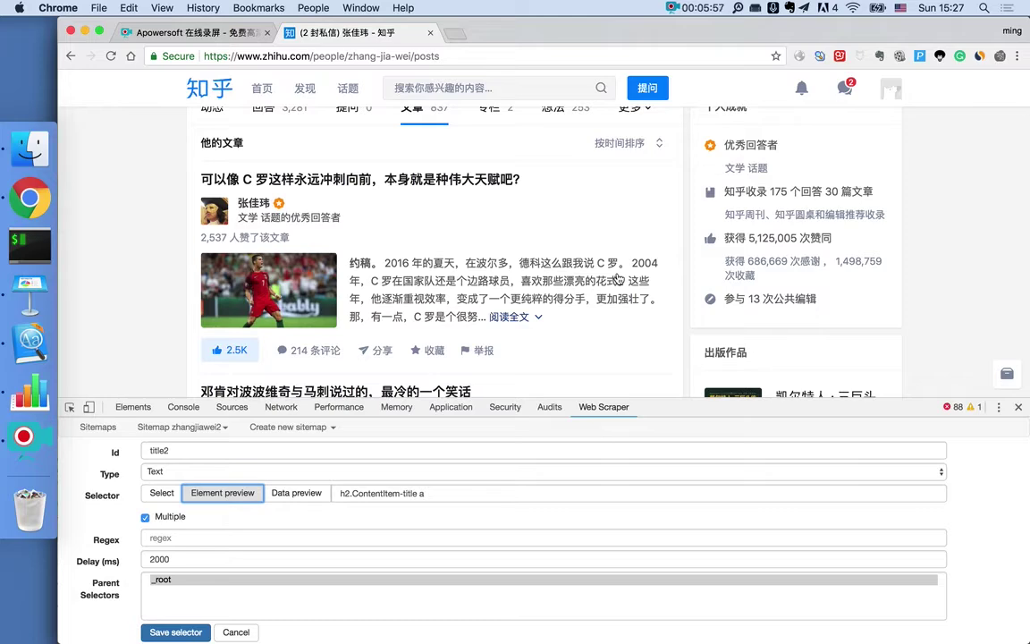
{"action": "scroll", "coordinate": [617, 278], "scroll_direction": "down", "scroll_amount": 10}
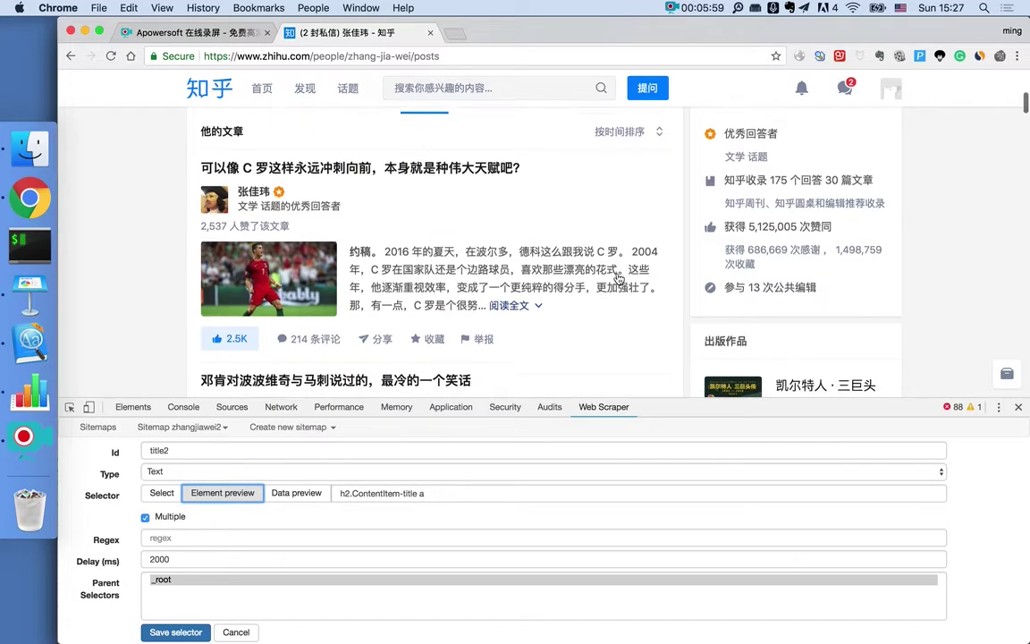
{"action": "scroll", "coordinate": [617, 279], "scroll_direction": "up", "scroll_amount": 10}
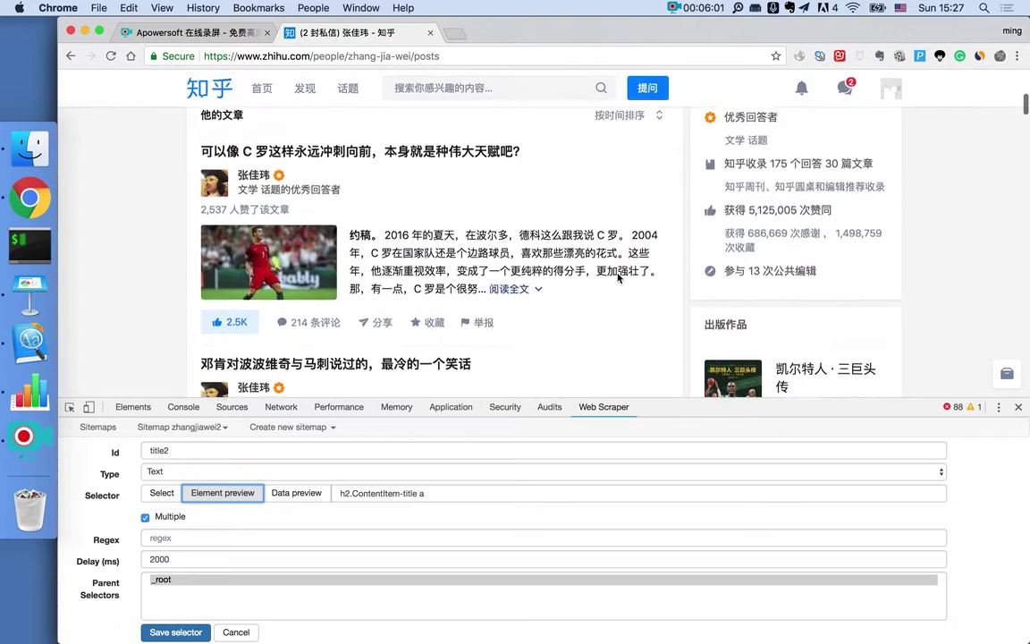
{"action": "scroll", "coordinate": [619, 279], "scroll_direction": "down", "scroll_amount": 3}
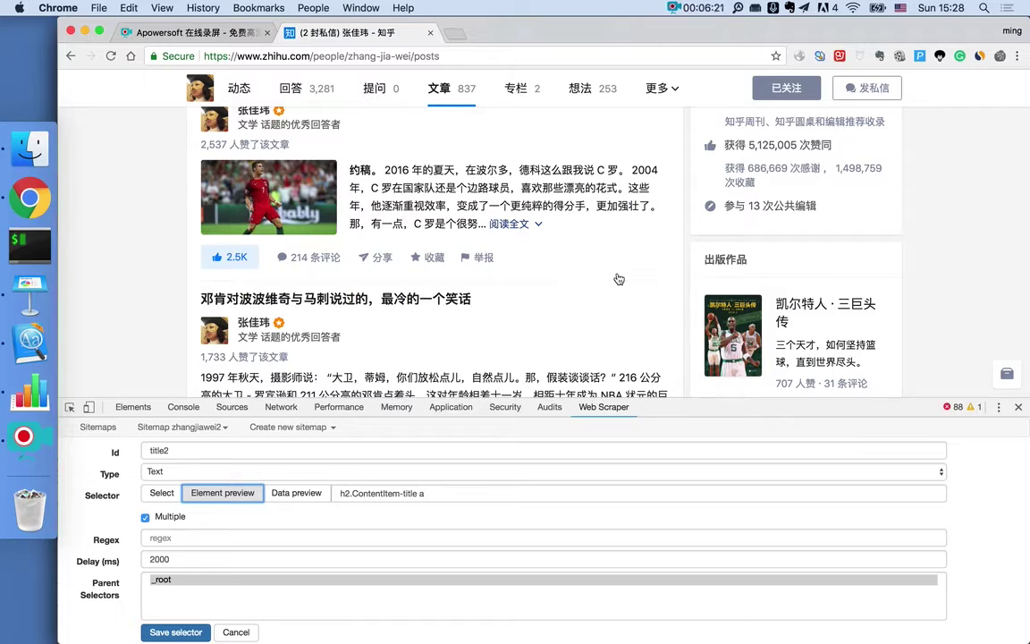
{"action": "scroll", "coordinate": [619, 279], "scroll_direction": "up", "scroll_amount": 3}
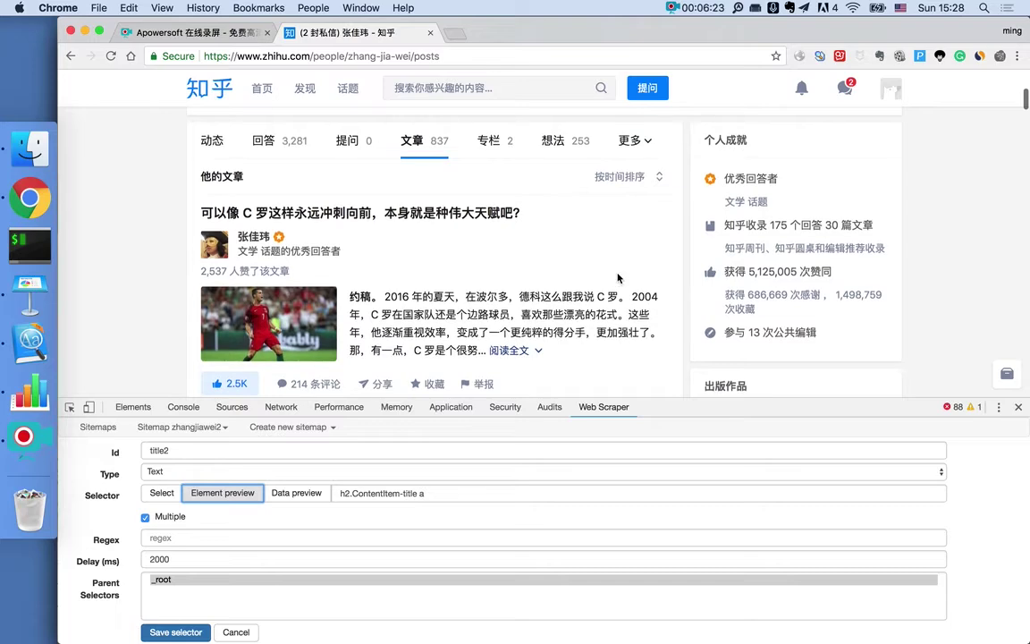
{"action": "key", "text": "super+Tab"}
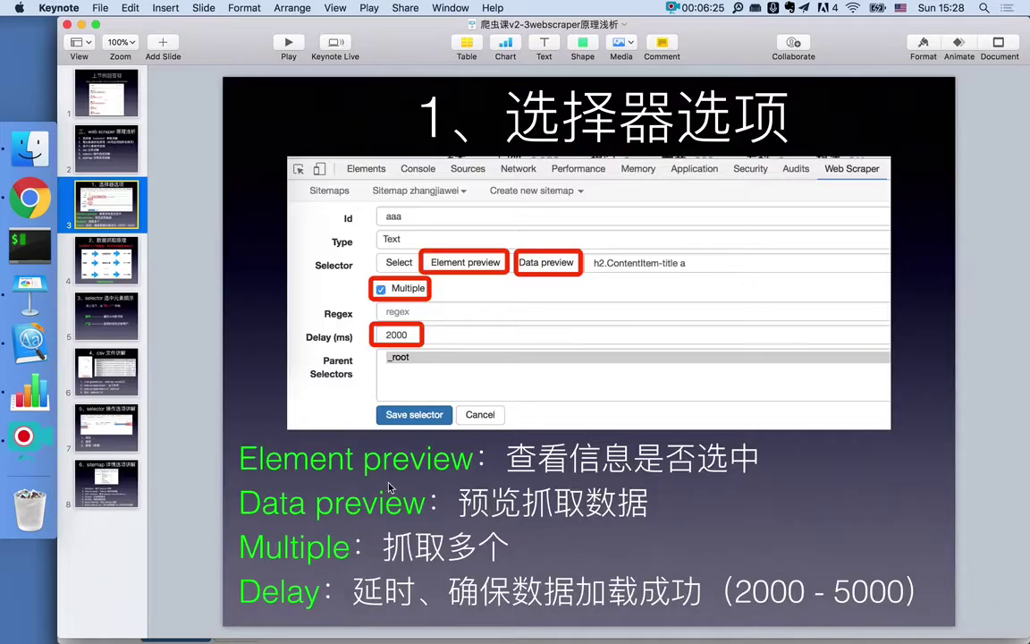
Switch to Chrome, preview the data captured by the title2 selector, compare it with the Zhihu article titles, and close the preview.
{"action": "key", "text": "super+Tab"}
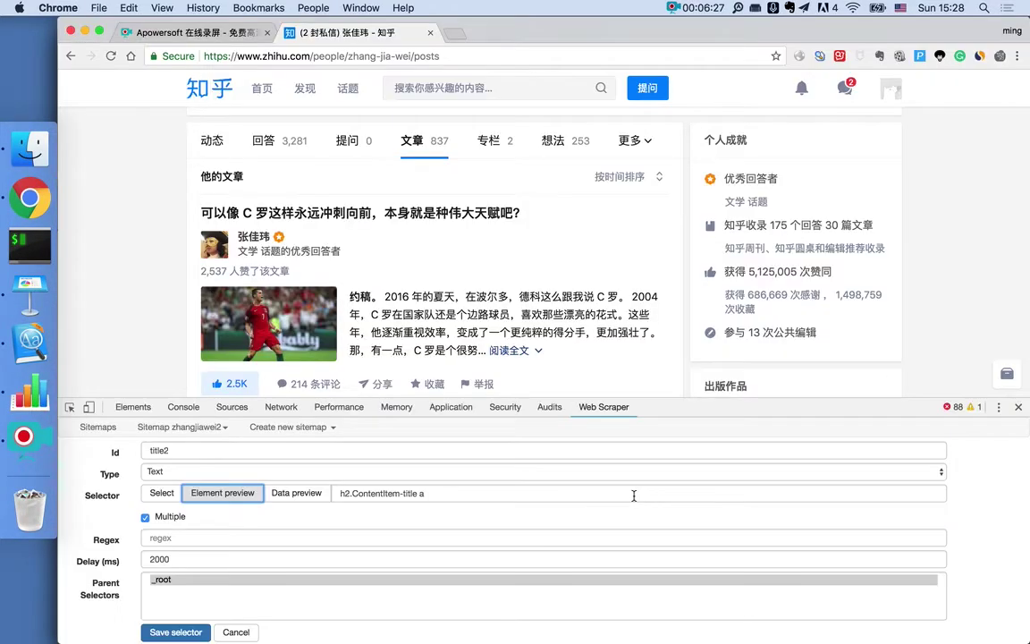
{"action": "left_click", "coordinate": [285, 499]}
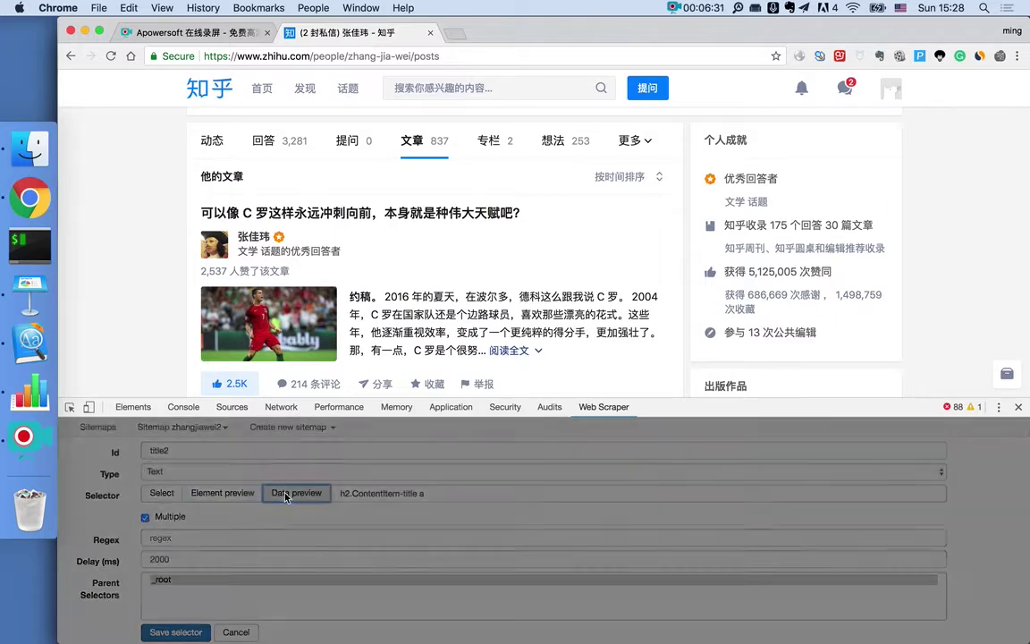
{"action": "scroll", "coordinate": [285, 498], "scroll_direction": "down", "scroll_amount": 20}
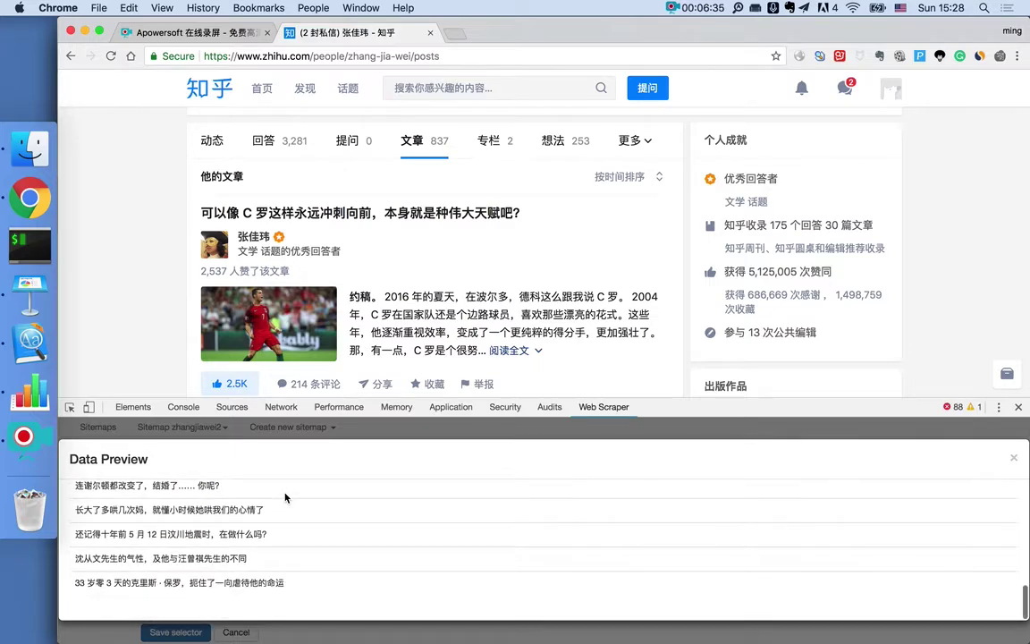
{"action": "scroll", "coordinate": [285, 498], "scroll_direction": "up", "scroll_amount": 20}
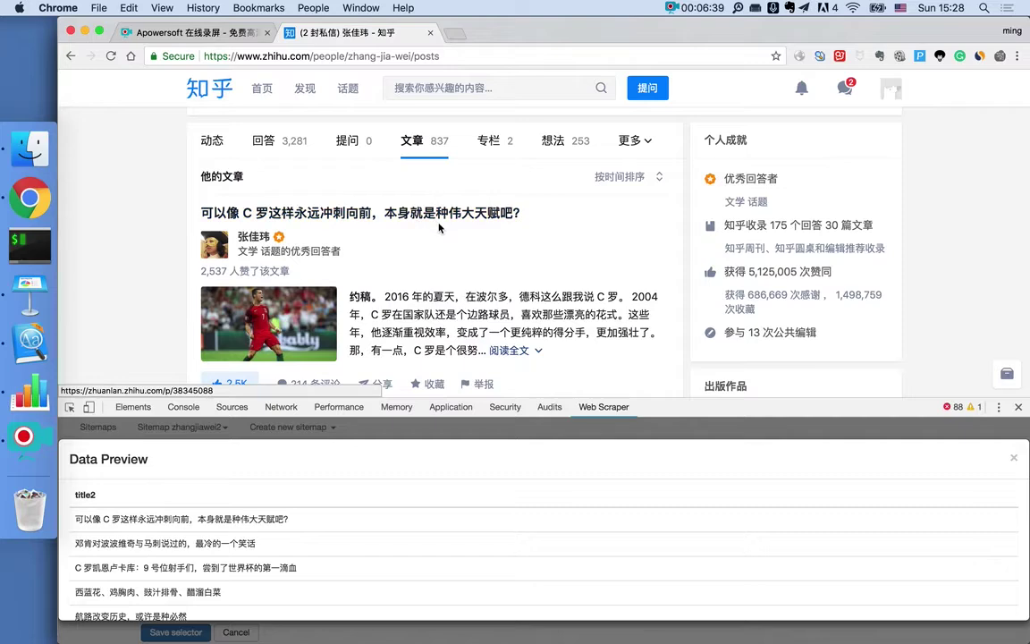
{"action": "scroll", "coordinate": [421, 223], "scroll_direction": "down", "scroll_amount": 5}
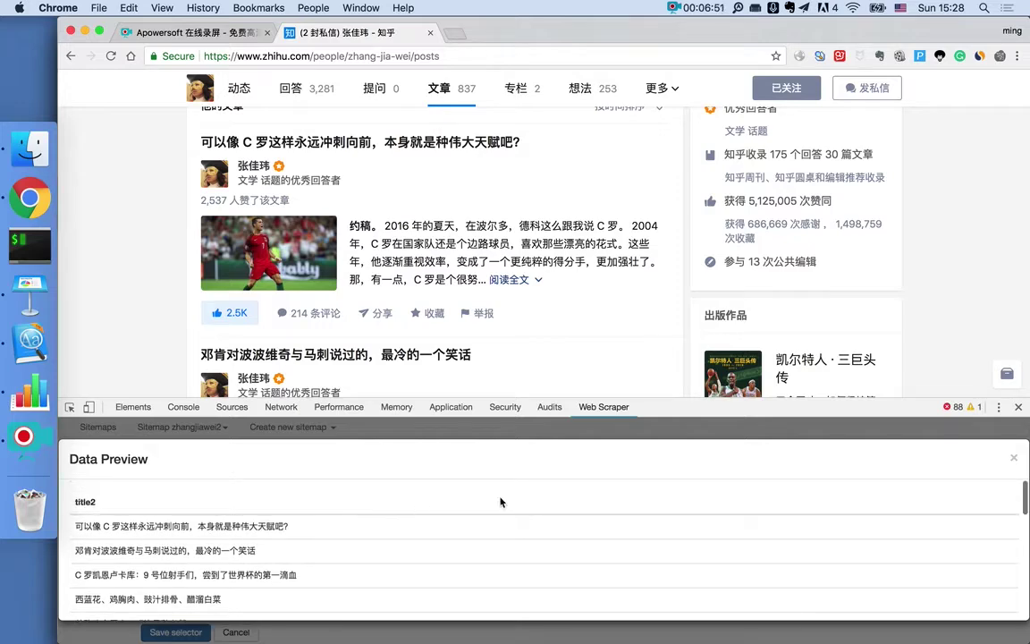
{"action": "left_click", "coordinate": [1014, 458]}
Go to the last article on the Zhihu page and check the title2 data preview again.
{"action": "scroll", "coordinate": [633, 353], "scroll_direction": "down", "scroll_amount": 10}
{"action": "scroll", "coordinate": [633, 351], "scroll_direction": "down", "scroll_amount": 15}
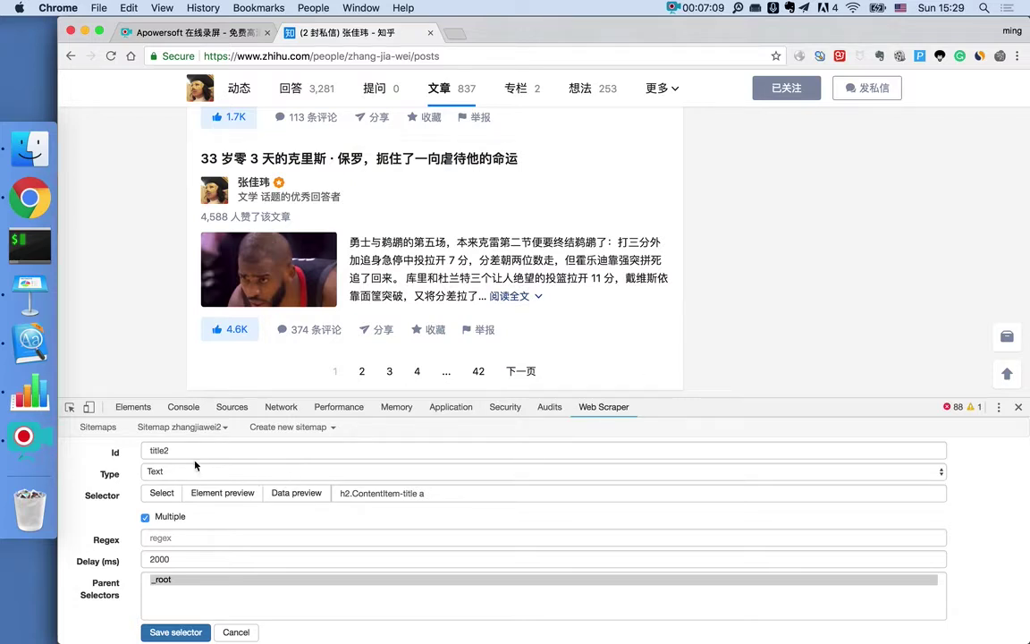
{"action": "left_click", "coordinate": [309, 497]}
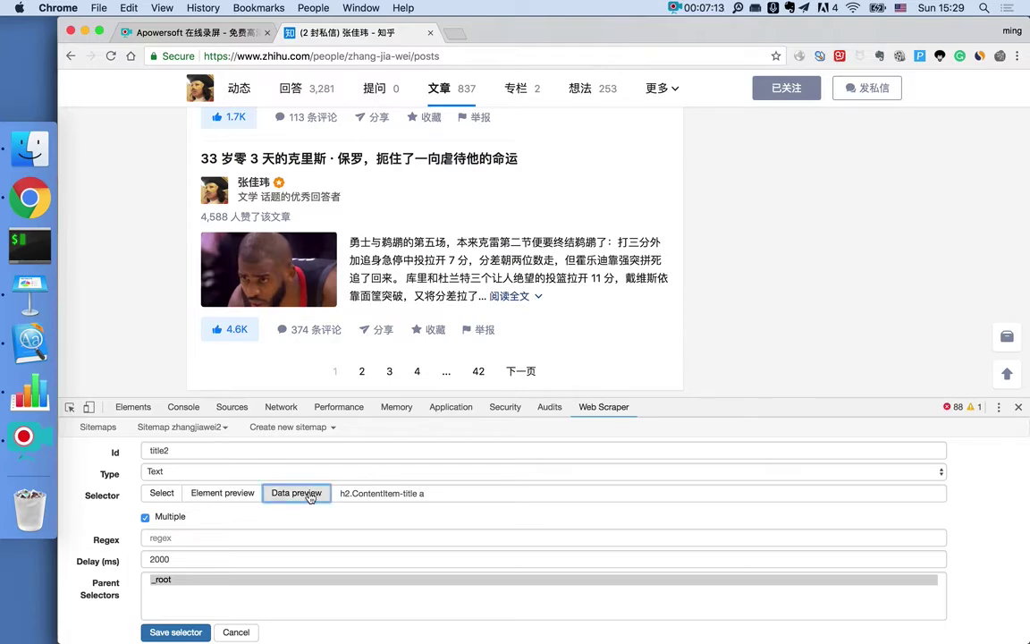
{"action": "scroll", "coordinate": [407, 593], "scroll_direction": "down", "scroll_amount": 5}
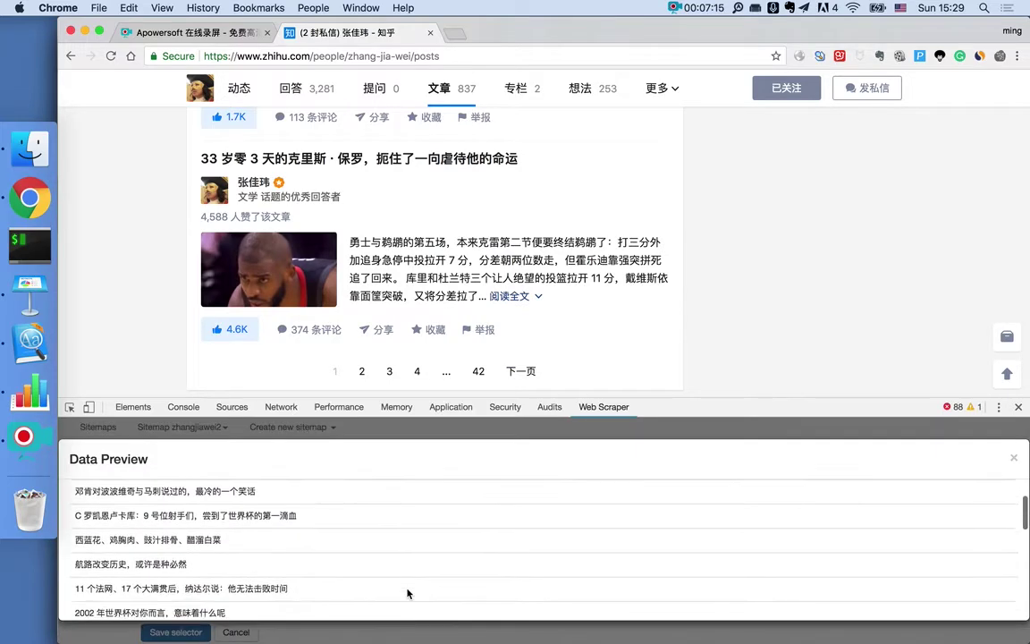
{"action": "left_click", "coordinate": [1013, 457]}
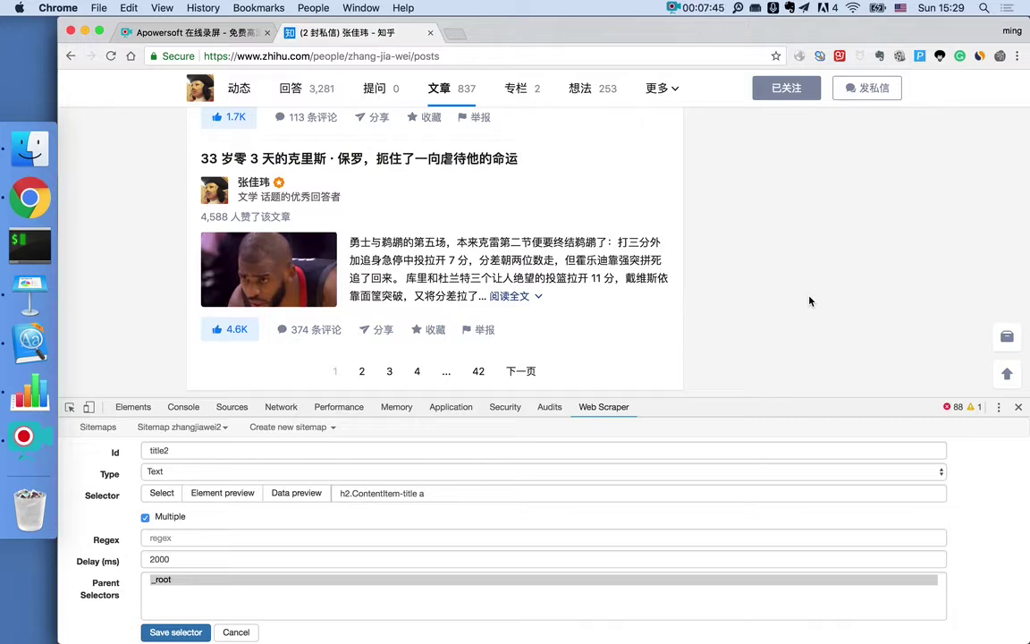
Reopen the title2 data preview, look through the entries toward the end of its list, and close it.
{"action": "left_click", "coordinate": [297, 494]}
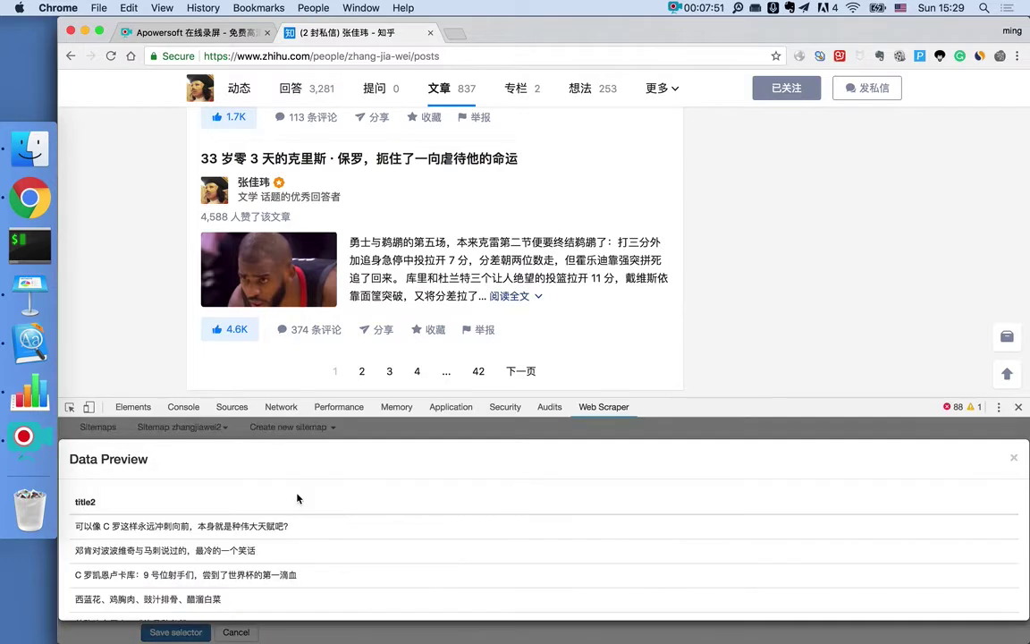
{"action": "scroll", "coordinate": [346, 537], "scroll_direction": "down", "scroll_amount": 20}
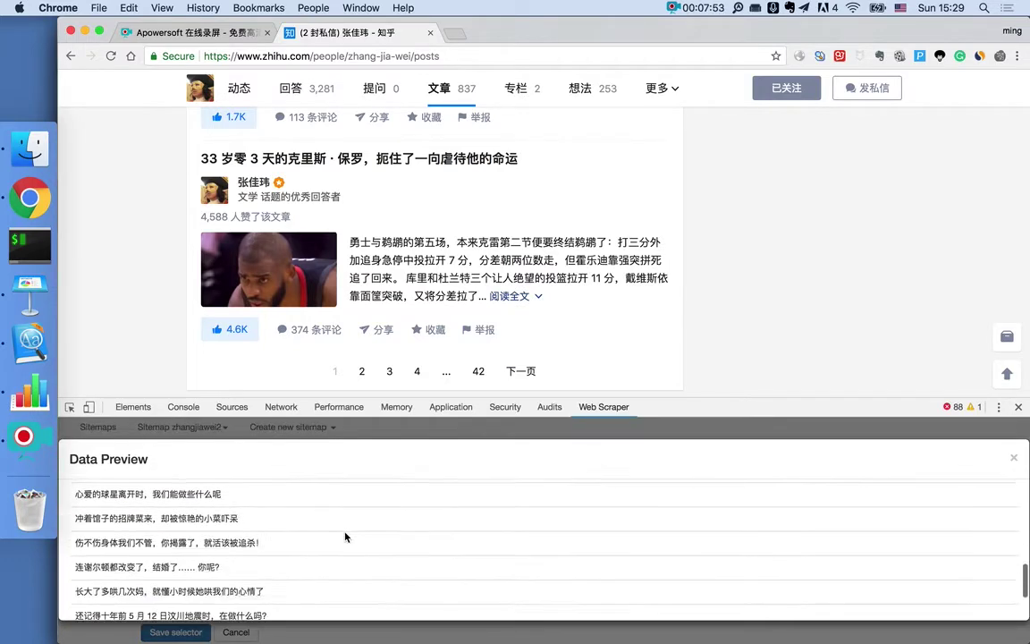
{"action": "left_click", "coordinate": [1014, 457]}
Check the Multiple explanation on the Keynote slide, and look back through the article list in Chrome.
{"action": "key", "text": "super+Tab"}
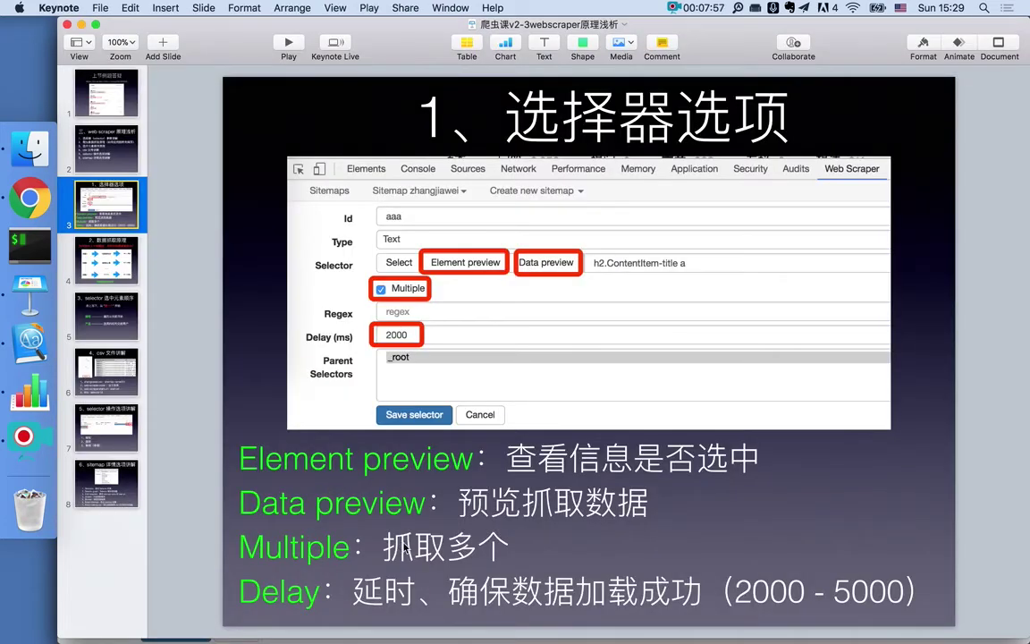
{"action": "key", "text": "super+Tab"}
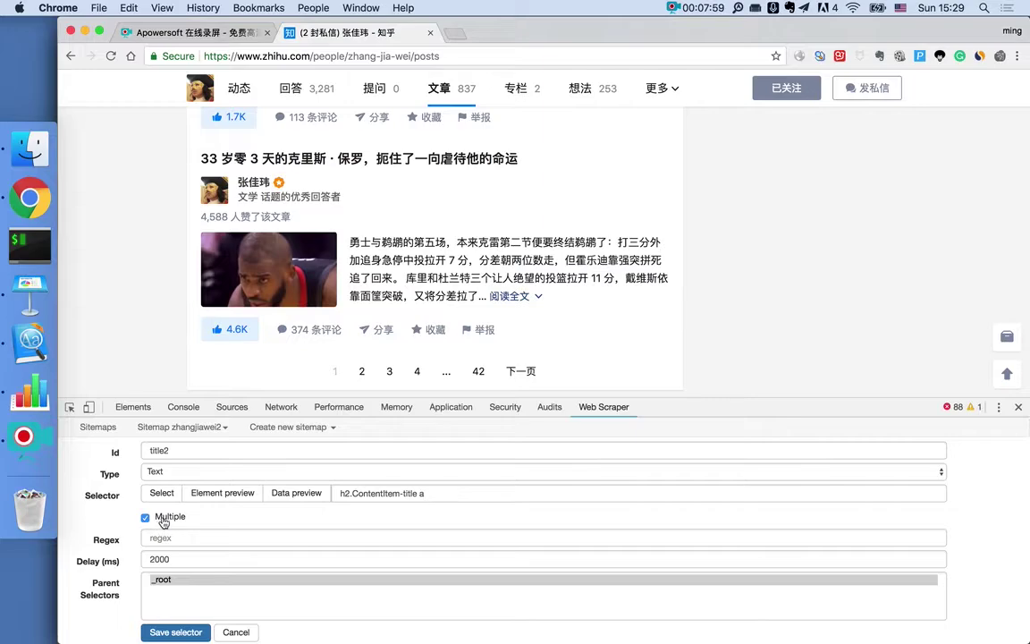
{"action": "scroll", "coordinate": [574, 273], "scroll_direction": "up", "scroll_amount": 5}
{"action": "scroll", "coordinate": [574, 274], "scroll_direction": "up", "scroll_amount": 10}
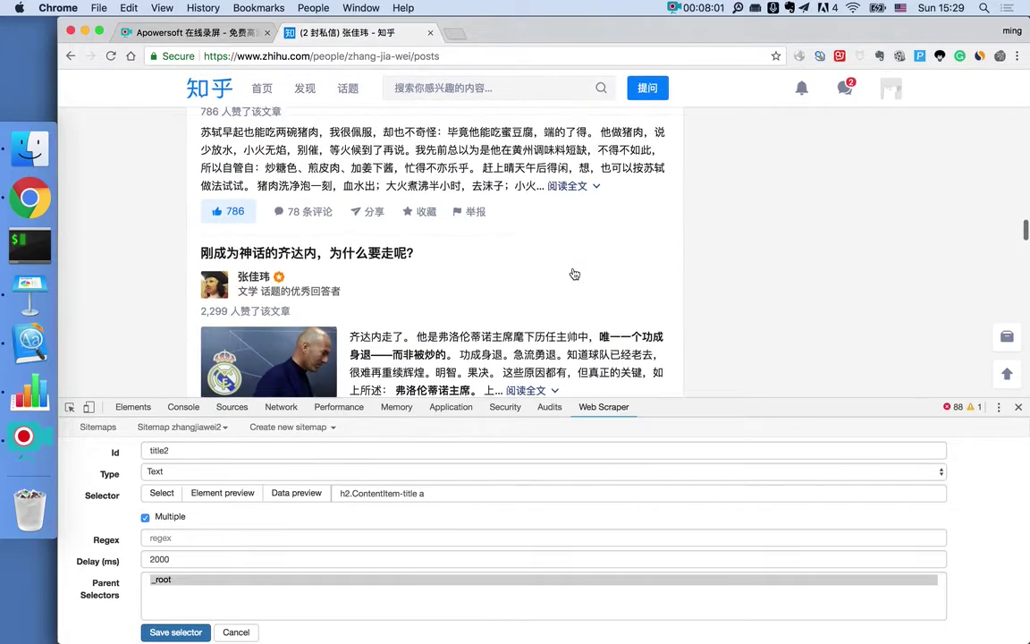
{"action": "scroll", "coordinate": [515, 240], "scroll_direction": "down", "scroll_amount": 4}
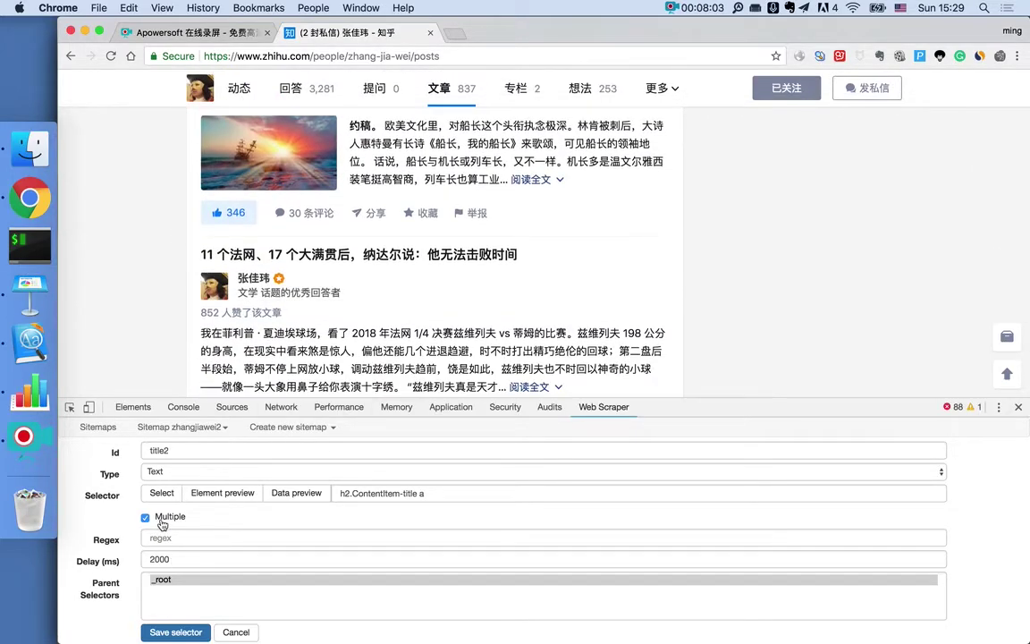
Turn off Multiple for the title2 selector, preview its data, close the preview, and turn Multiple back on.
{"action": "left_click", "coordinate": [145, 517]}
{"action": "left_click", "coordinate": [295, 495]}
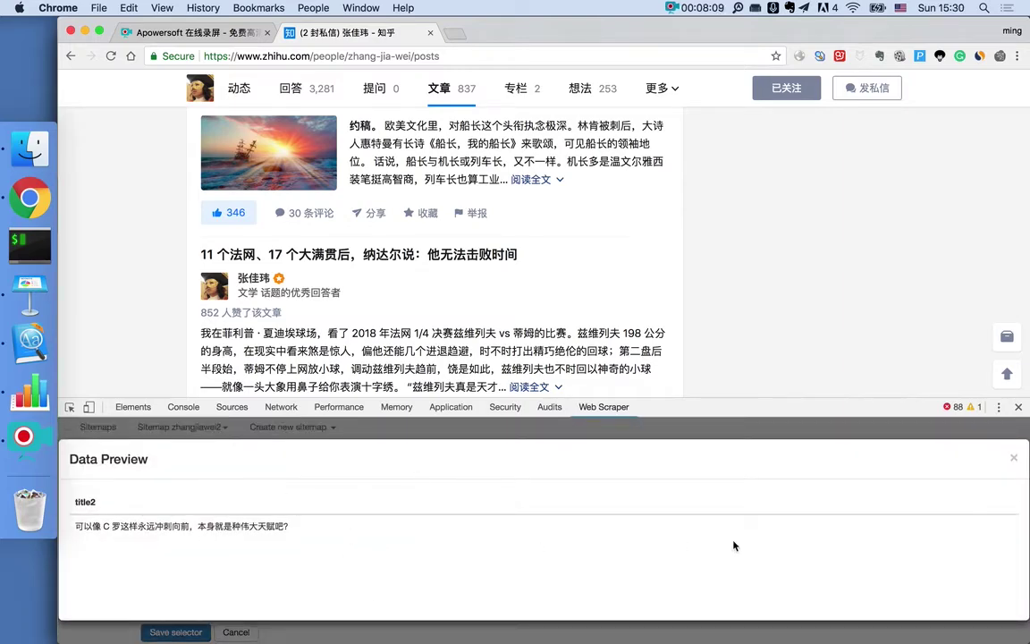
{"action": "left_click", "coordinate": [1013, 458]}
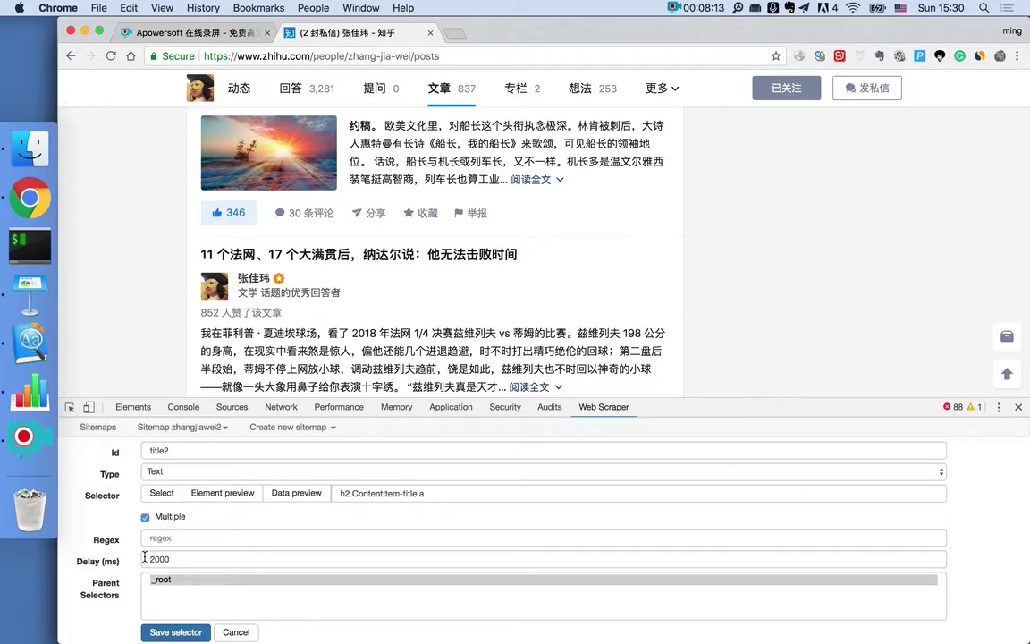
Examine the title2 selector's Delay field, consult the Delay explanation on the Keynote slide, and return to the article list in Chrome.
{"action": "left_click", "coordinate": [176, 558]}
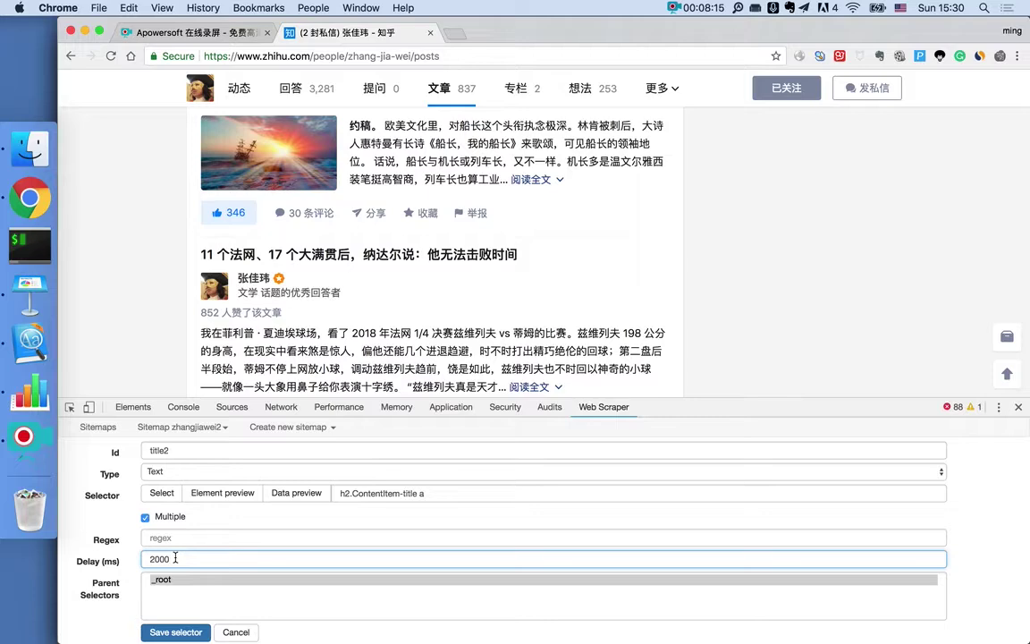
{"action": "key", "text": "super+Tab"}
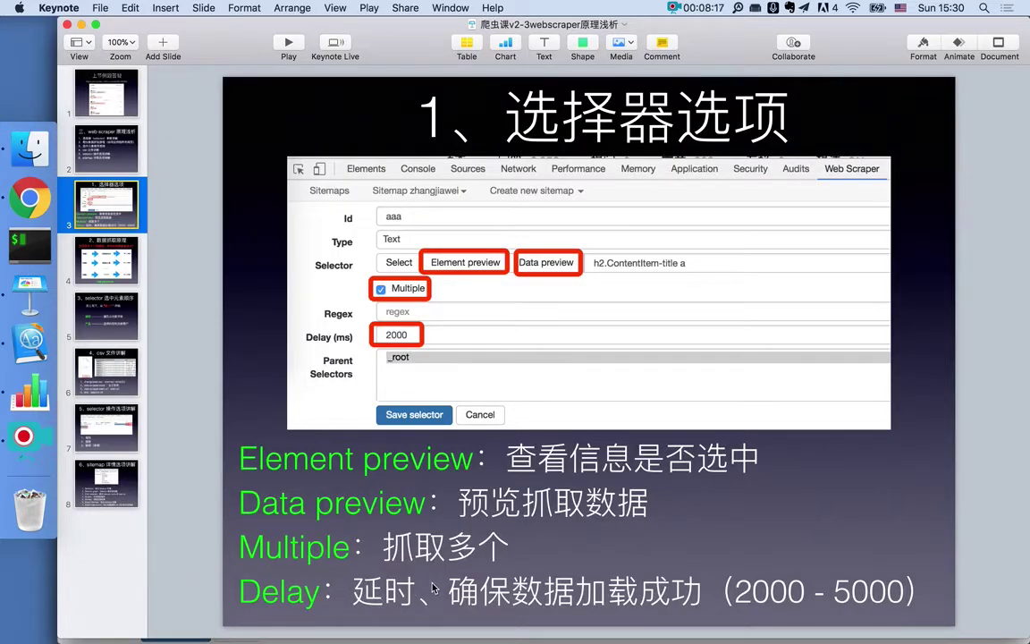
{"action": "key", "text": "super+Tab"}
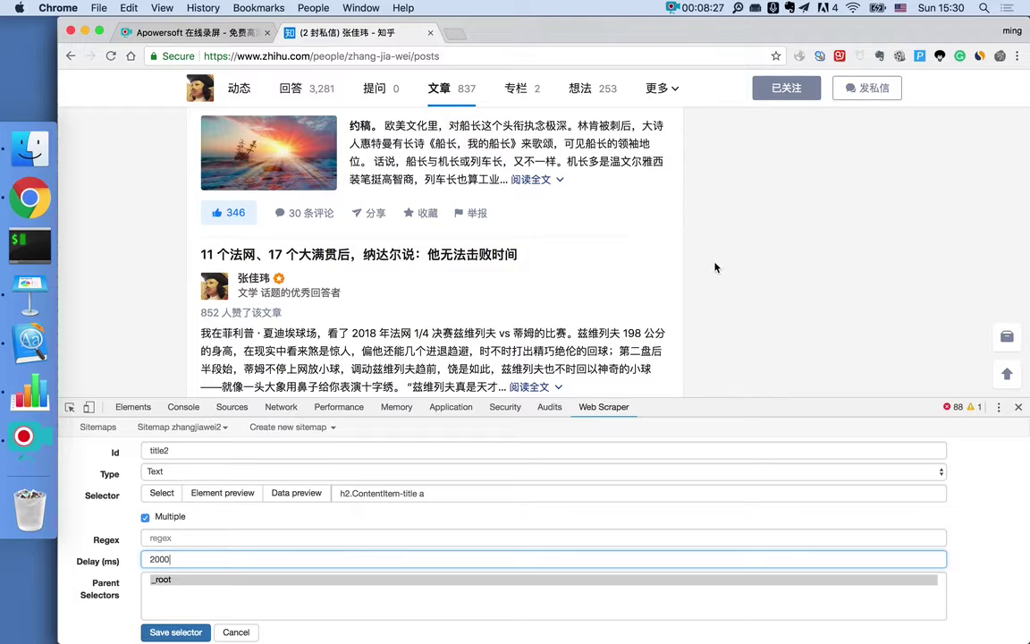
{"action": "scroll", "coordinate": [662, 251], "scroll_direction": "down", "scroll_amount": 3}
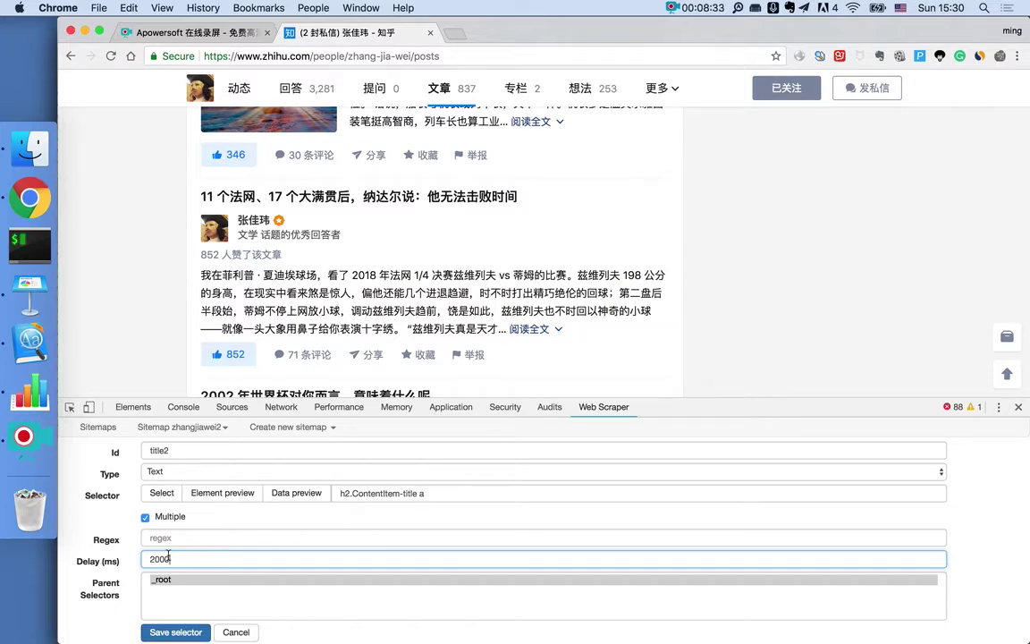
Keep the title2 selector's delay at 2000 ms, save the selector, and switch back to the Keynote slides.
{"action": "left_click_drag", "start_coordinate": [151, 558], "coordinate": [183, 558]}
{"action": "left_click", "coordinate": [193, 558]}
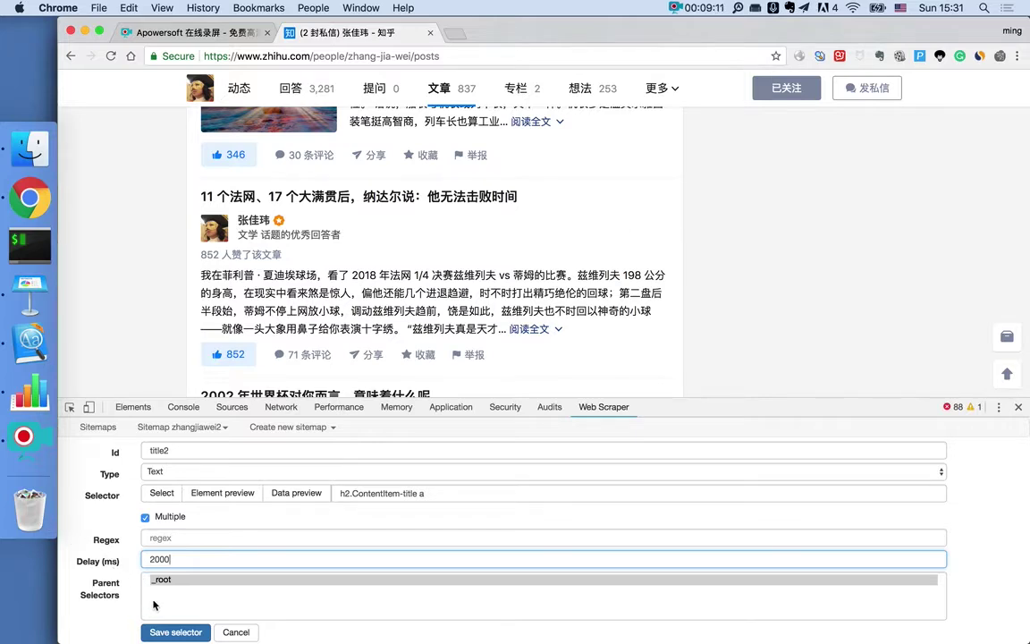
{"action": "left_click", "coordinate": [170, 632]}
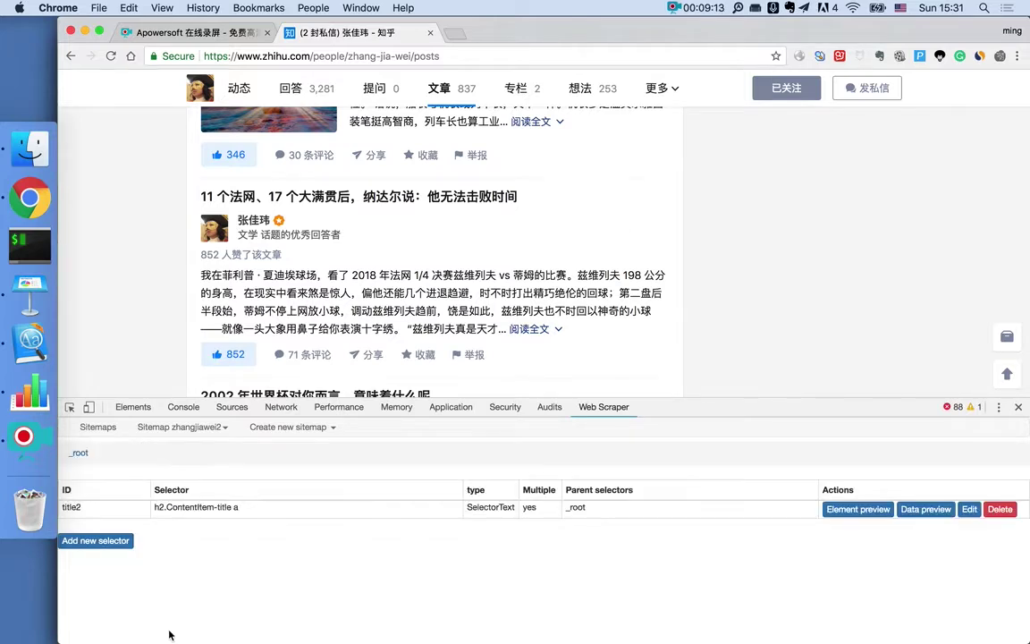
{"action": "key", "text": "super+Tab"}
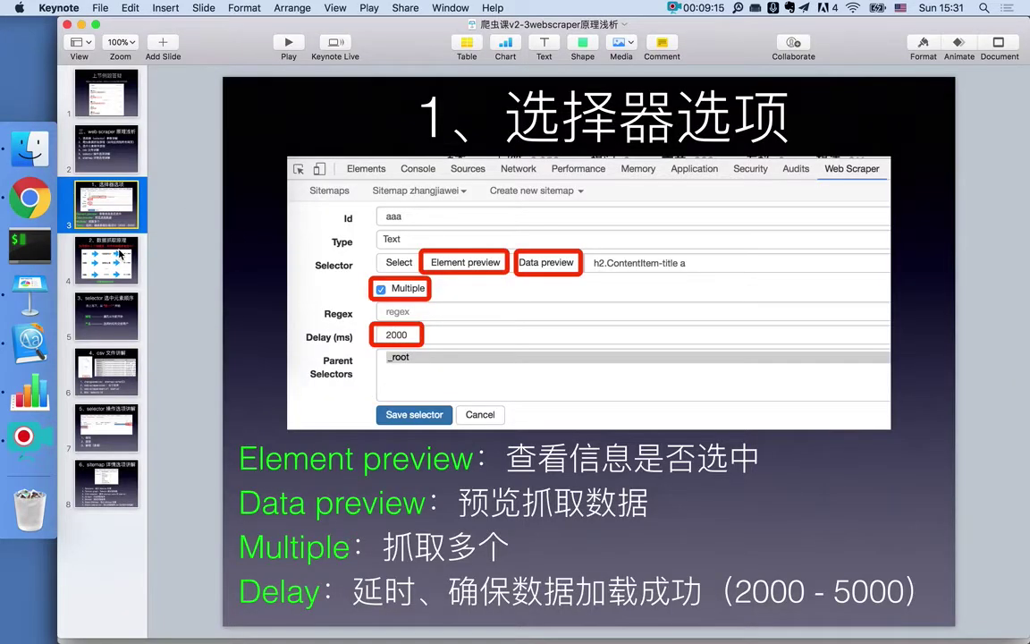